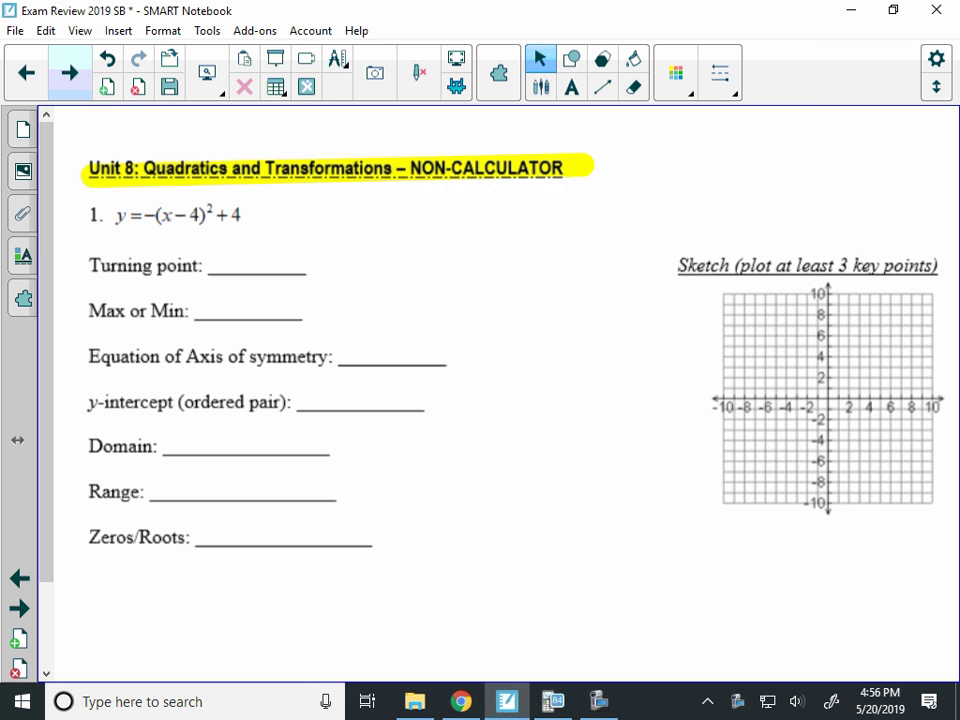
Mark the 4s in equation 1 with purple arrows, write (4,4) as the turning point, and plot it on the grid
{"action": "left_click", "coordinate": [541, 86]}
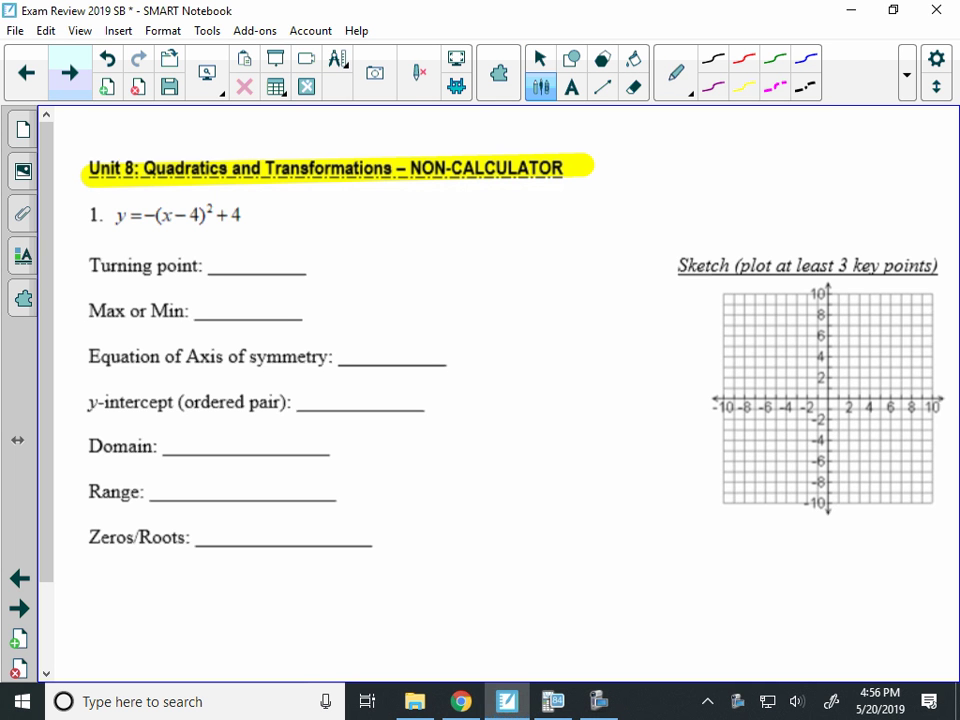
{"action": "left_click_drag", "start_coordinate": [177, 184], "coordinate": [192, 186]}
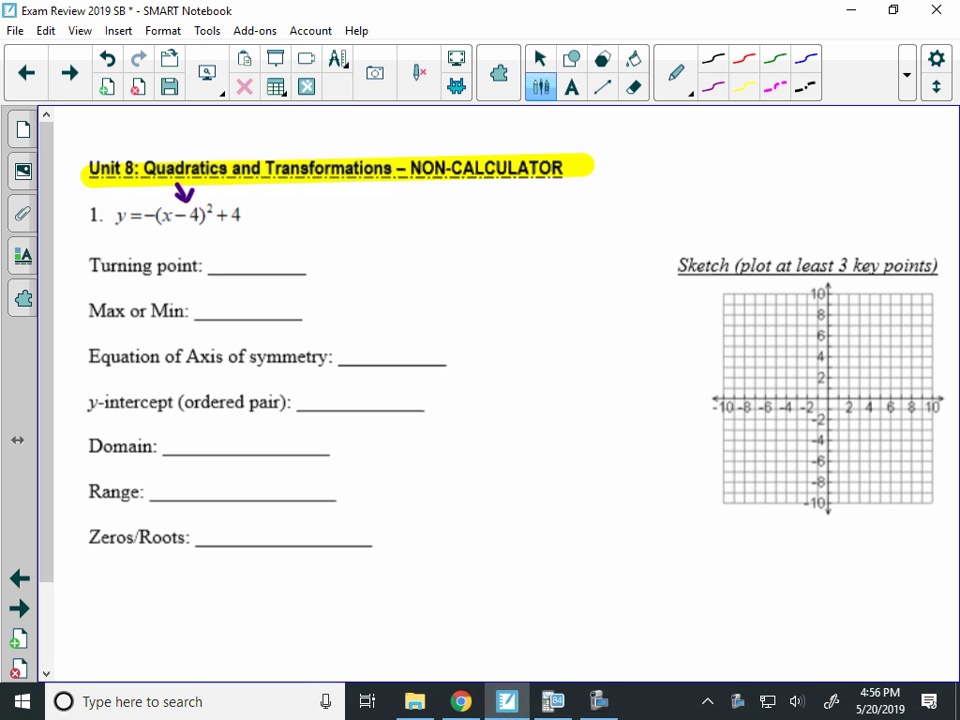
{"action": "left_click_drag", "start_coordinate": [215, 231], "coordinate": [211, 286]}
{"action": "mouse_move", "coordinate": [226, 238]}
{"action": "left_mouse_down"}
{"action": "mouse_move", "coordinate": [224, 257]}
{"action": "mouse_move", "coordinate": [245, 255]}
{"action": "left_mouse_up"}
{"action": "left_click_drag", "start_coordinate": [238, 236], "coordinate": [247, 281]}
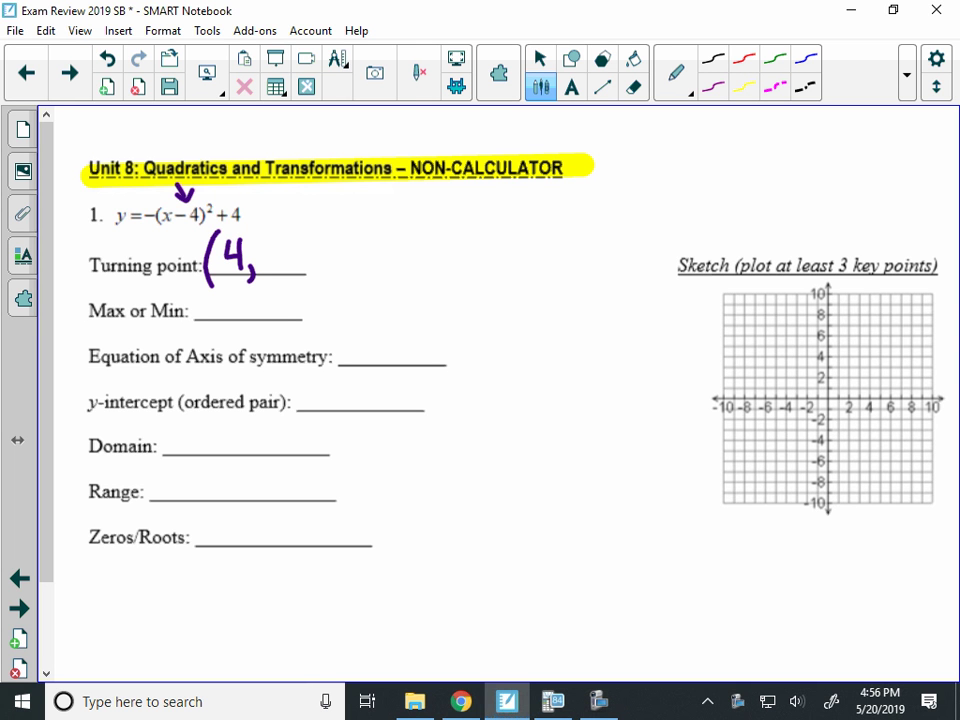
{"action": "left_click_drag", "start_coordinate": [229, 192], "coordinate": [233, 201]}
{"action": "mouse_move", "coordinate": [270, 238]}
{"action": "left_mouse_down"}
{"action": "mouse_move", "coordinate": [268, 250]}
{"action": "mouse_move", "coordinate": [285, 256]}
{"action": "left_mouse_up"}
{"action": "mouse_move", "coordinate": [279, 236]}
{"action": "left_mouse_down"}
{"action": "mouse_move", "coordinate": [281, 270]}
{"action": "mouse_move", "coordinate": [294, 276]}
{"action": "left_mouse_up"}
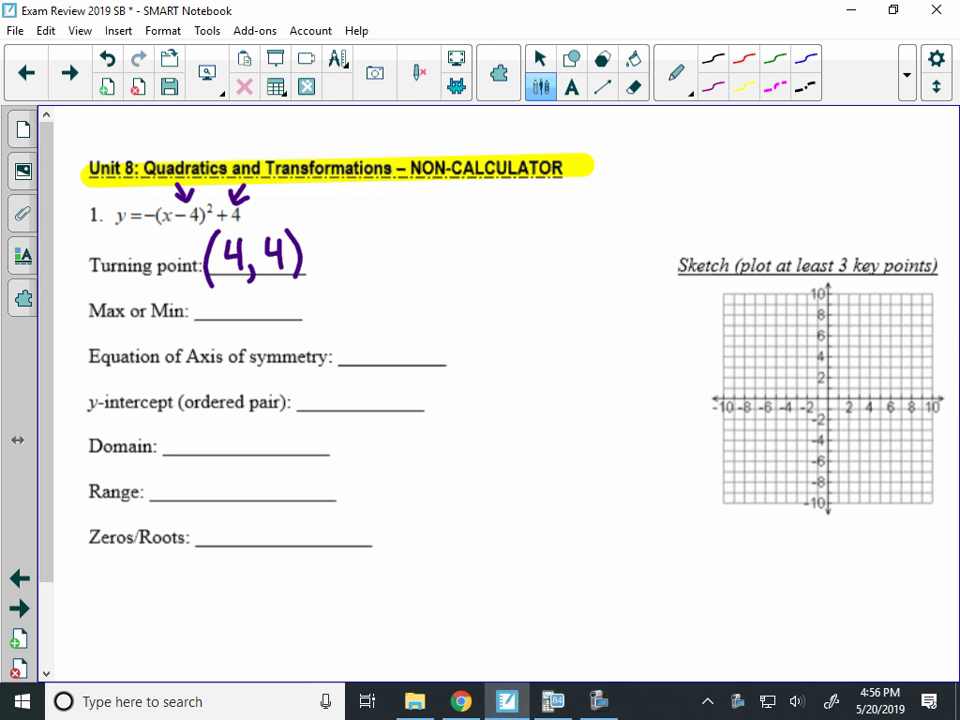
{"action": "left_click", "coordinate": [869, 357]}
In green, point an arrow at the leading negative sign, sketch a small downward-opening parabola, and write "max." for Max or Min
{"action": "mouse_move", "coordinate": [128, 184]}
{"action": "left_mouse_down"}
{"action": "mouse_move", "coordinate": [148, 200]}
{"action": "mouse_move", "coordinate": [149, 188]}
{"action": "left_mouse_up"}
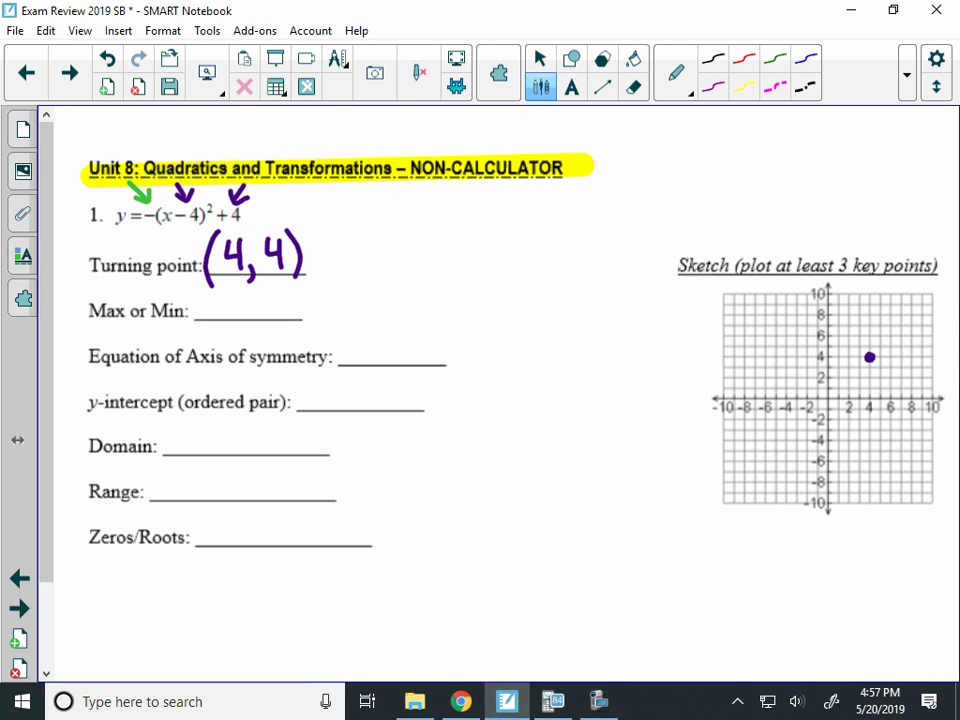
{"action": "mouse_move", "coordinate": [320, 226]}
{"action": "left_mouse_down"}
{"action": "mouse_move", "coordinate": [322, 211]}
{"action": "mouse_move", "coordinate": [347, 212]}
{"action": "mouse_move", "coordinate": [351, 226]}
{"action": "left_mouse_up"}
{"action": "mouse_move", "coordinate": [201, 300]}
{"action": "left_mouse_down"}
{"action": "mouse_move", "coordinate": [234, 318]}
{"action": "mouse_move", "coordinate": [285, 318]}
{"action": "left_mouse_up"}
{"action": "left_click_drag", "start_coordinate": [285, 298], "coordinate": [262, 319]}
{"action": "left_click", "coordinate": [295, 312]}
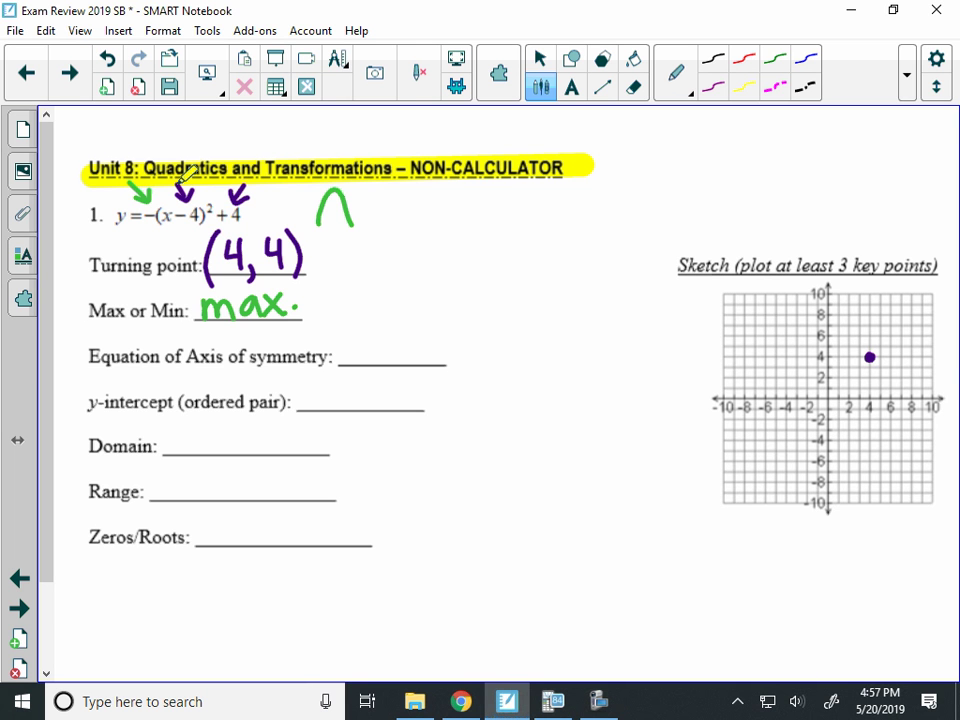
Draw pink dashed axes of symmetry on the small parabola and grid, write x = 4 as the equation, and underline the turning point's x-coordinate
{"action": "left_click_drag", "start_coordinate": [335, 170], "coordinate": [335, 230]}
{"action": "left_click_drag", "start_coordinate": [867, 284], "coordinate": [872, 515]}
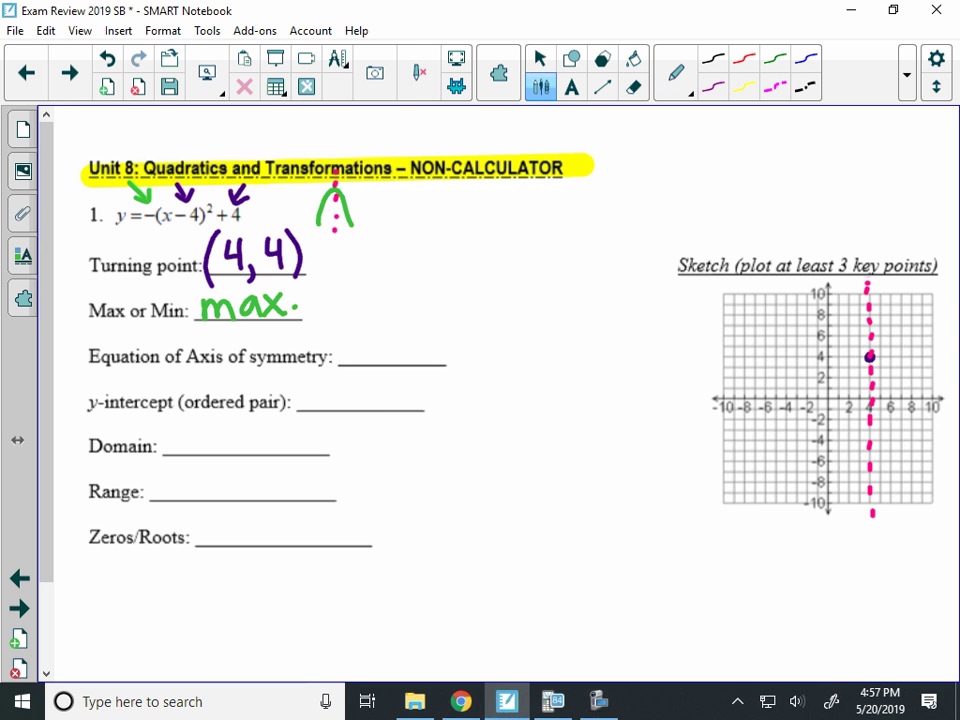
{"action": "left_click_drag", "start_coordinate": [349, 333], "coordinate": [371, 361]}
{"action": "left_click_drag", "start_coordinate": [371, 333], "coordinate": [348, 362]}
{"action": "mouse_move", "coordinate": [381, 342]}
{"action": "left_mouse_down"}
{"action": "mouse_move", "coordinate": [400, 342]}
{"action": "mouse_move", "coordinate": [400, 352]}
{"action": "left_mouse_up"}
{"action": "mouse_move", "coordinate": [424, 332]}
{"action": "left_mouse_down"}
{"action": "mouse_move", "coordinate": [419, 345]}
{"action": "mouse_move", "coordinate": [436, 353]}
{"action": "left_mouse_up"}
{"action": "left_click_drag", "start_coordinate": [429, 336], "coordinate": [430, 364]}
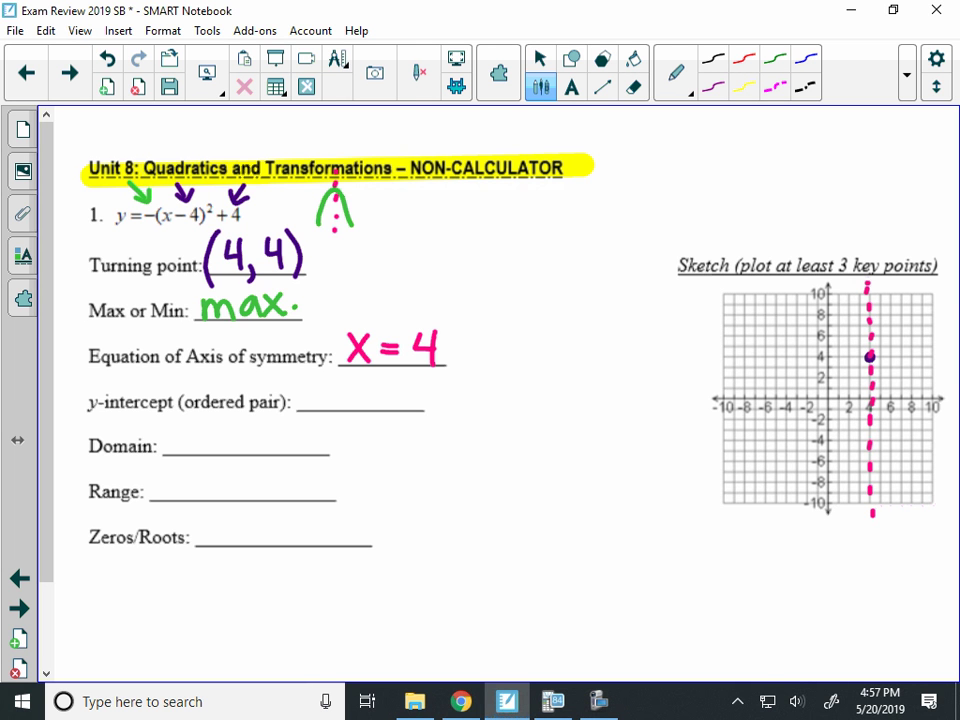
{"action": "left_click_drag", "start_coordinate": [223, 277], "coordinate": [242, 277]}
Write the y-intercept substitution y = -(0-4)² + 4 in black beside the y-intercept line
{"action": "left_click", "coordinate": [540, 58]}
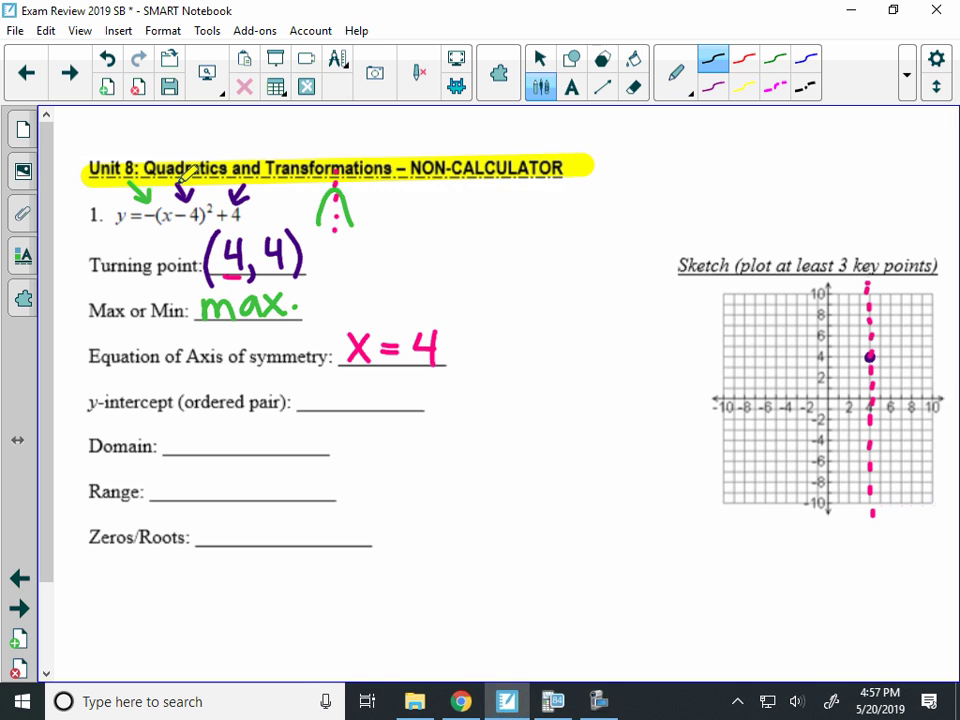
{"action": "mouse_move", "coordinate": [443, 390]}
{"action": "left_mouse_down"}
{"action": "mouse_move", "coordinate": [446, 424]}
{"action": "mouse_move", "coordinate": [478, 395]}
{"action": "left_mouse_up"}
{"action": "left_click_drag", "start_coordinate": [463, 405], "coordinate": [498, 401]}
{"action": "left_click", "coordinate": [488, 399]}
{"action": "mouse_move", "coordinate": [512, 386]}
{"action": "left_mouse_down"}
{"action": "mouse_move", "coordinate": [509, 422]}
{"action": "mouse_move", "coordinate": [523, 392]}
{"action": "mouse_move", "coordinate": [545, 402]}
{"action": "left_mouse_up"}
{"action": "left_click_drag", "start_coordinate": [556, 384], "coordinate": [561, 415]}
{"action": "mouse_move", "coordinate": [570, 382]}
{"action": "left_mouse_down"}
{"action": "mouse_move", "coordinate": [571, 420]}
{"action": "mouse_move", "coordinate": [594, 384]}
{"action": "mouse_move", "coordinate": [611, 392]}
{"action": "left_mouse_up"}
{"action": "mouse_move", "coordinate": [604, 385]}
{"action": "left_mouse_down"}
{"action": "mouse_move", "coordinate": [604, 399]}
{"action": "mouse_move", "coordinate": [636, 397]}
{"action": "left_mouse_up"}
{"action": "left_click_drag", "start_coordinate": [631, 383], "coordinate": [632, 409]}
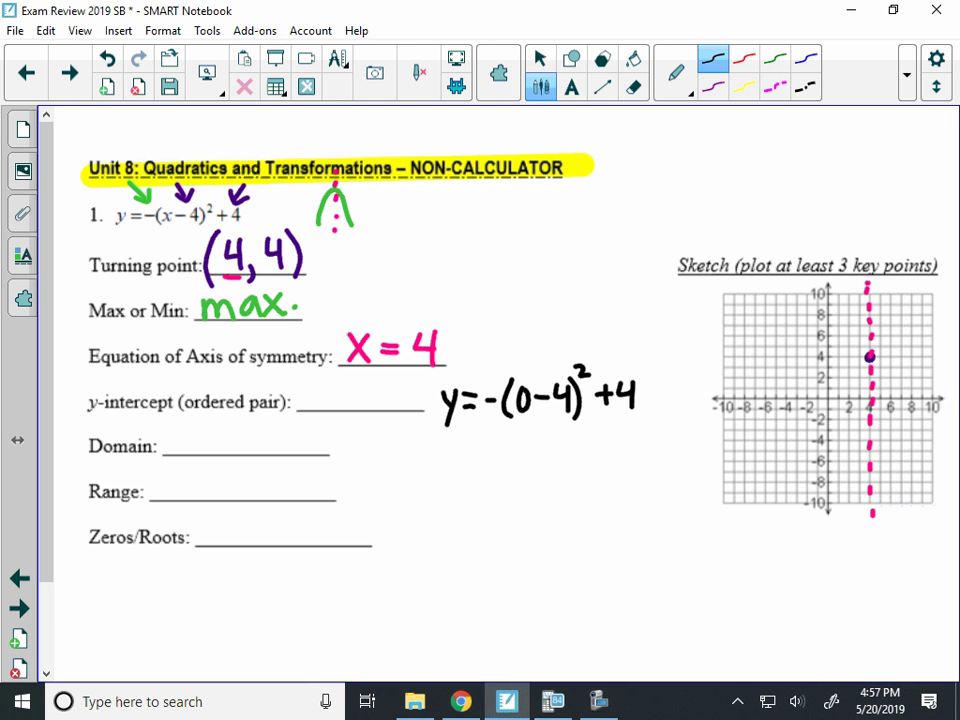
Write the simplified line = -(-4)² + 4 beneath the y-intercept substitution
{"action": "left_click_drag", "start_coordinate": [459, 449], "coordinate": [473, 457]}
{"action": "mouse_move", "coordinate": [485, 453]}
{"action": "left_mouse_down"}
{"action": "mouse_move", "coordinate": [513, 464]}
{"action": "mouse_move", "coordinate": [556, 455]}
{"action": "left_mouse_up"}
{"action": "left_click", "coordinate": [519, 436]}
{"action": "mouse_move", "coordinate": [551, 437]}
{"action": "left_mouse_down"}
{"action": "mouse_move", "coordinate": [551, 465]}
{"action": "mouse_move", "coordinate": [563, 465]}
{"action": "left_mouse_up"}
{"action": "left_click_drag", "start_coordinate": [566, 427], "coordinate": [578, 438]}
{"action": "mouse_move", "coordinate": [598, 438]}
{"action": "left_mouse_down"}
{"action": "mouse_move", "coordinate": [598, 456]}
{"action": "mouse_move", "coordinate": [606, 447]}
{"action": "left_mouse_up"}
{"action": "left_click_drag", "start_coordinate": [614, 433], "coordinate": [625, 459]}
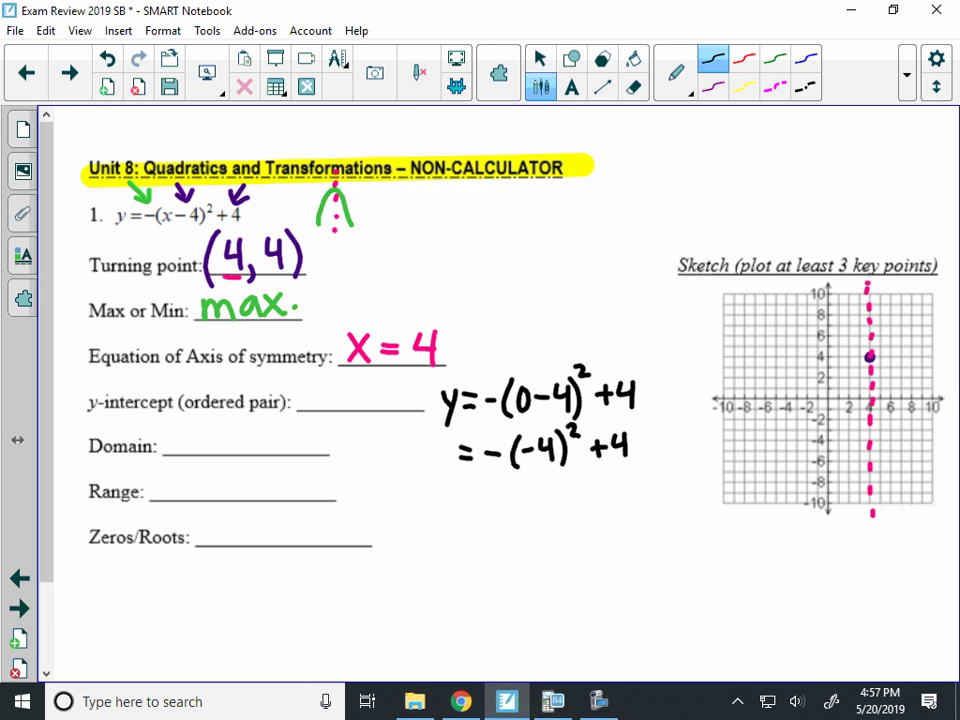
Finish the y-intercept calculation by writing = -(16) + 4 = -12 beneath the previous line
{"action": "left_click_drag", "start_coordinate": [465, 496], "coordinate": [480, 504]}
{"action": "mouse_move", "coordinate": [494, 500]}
{"action": "left_mouse_down"}
{"action": "mouse_move", "coordinate": [516, 513]}
{"action": "mouse_move", "coordinate": [556, 505]}
{"action": "left_mouse_up"}
{"action": "left_click", "coordinate": [549, 487]}
{"action": "mouse_move", "coordinate": [562, 487]}
{"action": "left_mouse_down"}
{"action": "mouse_move", "coordinate": [565, 511]}
{"action": "mouse_move", "coordinate": [582, 497]}
{"action": "left_mouse_up"}
{"action": "left_click", "coordinate": [589, 488]}
{"action": "mouse_move", "coordinate": [577, 489]}
{"action": "left_mouse_down"}
{"action": "mouse_move", "coordinate": [577, 507]}
{"action": "mouse_move", "coordinate": [603, 499]}
{"action": "left_mouse_up"}
{"action": "mouse_move", "coordinate": [599, 486]}
{"action": "left_mouse_down"}
{"action": "mouse_move", "coordinate": [599, 508]}
{"action": "mouse_move", "coordinate": [640, 484]}
{"action": "left_mouse_up"}
{"action": "left_click", "coordinate": [653, 489]}
{"action": "left_click_drag", "start_coordinate": [623, 495], "coordinate": [666, 489]}
{"action": "mouse_move", "coordinate": [675, 479]}
{"action": "left_mouse_down"}
{"action": "mouse_move", "coordinate": [672, 497]}
{"action": "mouse_move", "coordinate": [703, 497]}
{"action": "left_mouse_up"}
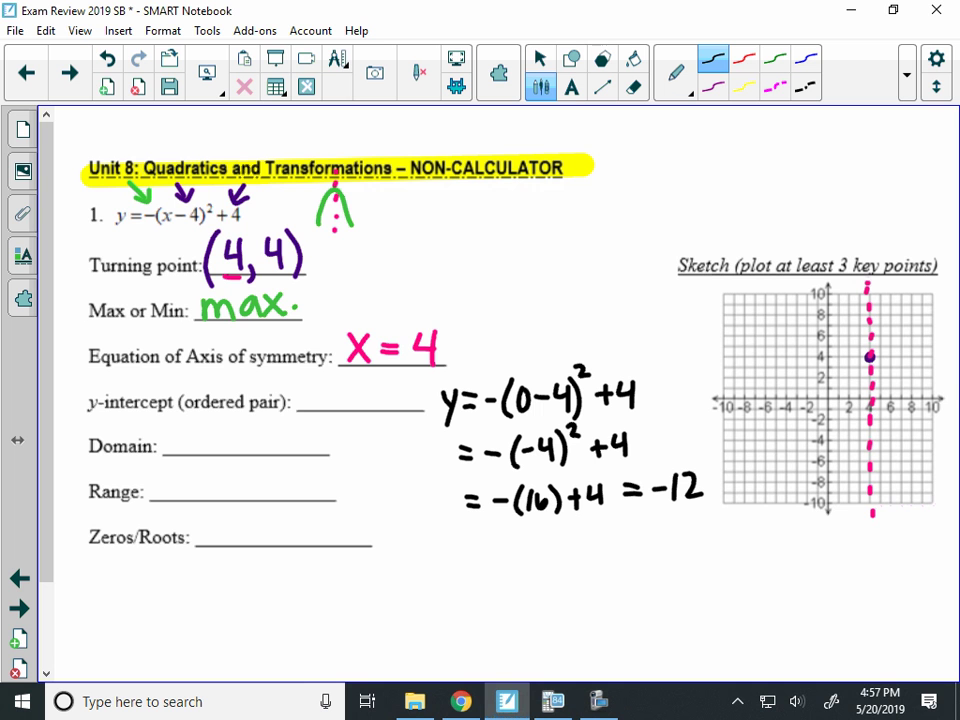
Write (0,-12) in black on the y-intercept answer line
{"action": "mouse_move", "coordinate": [312, 367]}
{"action": "left_mouse_down"}
{"action": "mouse_move", "coordinate": [308, 410]}
{"action": "mouse_move", "coordinate": [328, 377]}
{"action": "mouse_move", "coordinate": [338, 414]}
{"action": "left_mouse_up"}
{"action": "left_click_drag", "start_coordinate": [346, 388], "coordinate": [358, 388]}
{"action": "left_click_drag", "start_coordinate": [365, 374], "coordinate": [364, 408]}
{"action": "left_click_drag", "start_coordinate": [372, 378], "coordinate": [397, 408]}
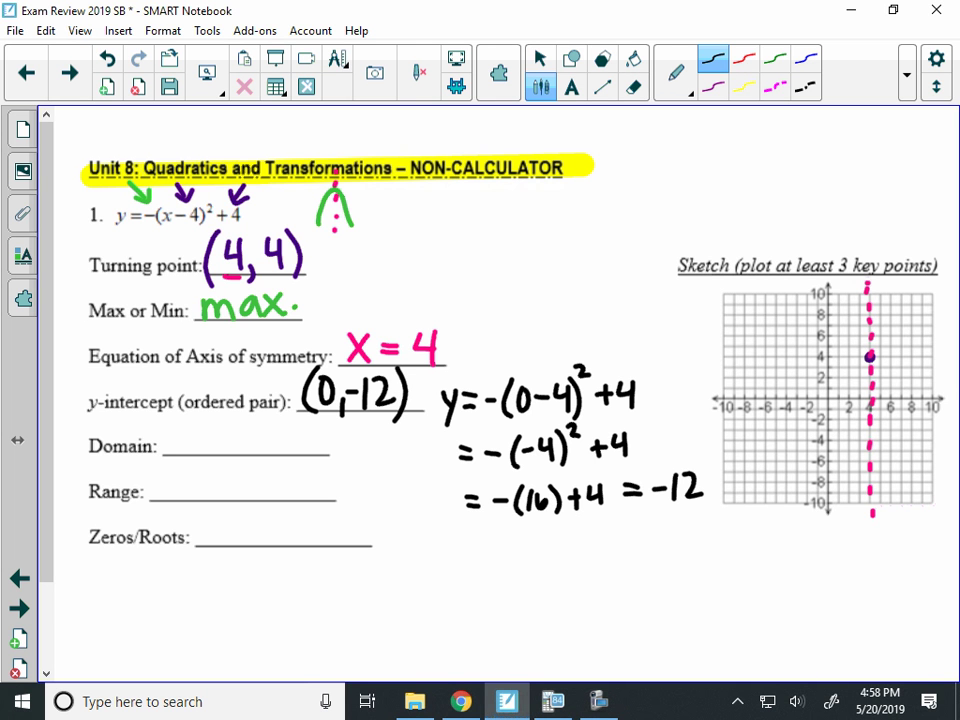
In purple, write y=0 beneath the Zeros/Roots label and x=0 above the y-intercept label
{"action": "left_click", "coordinate": [540, 58]}
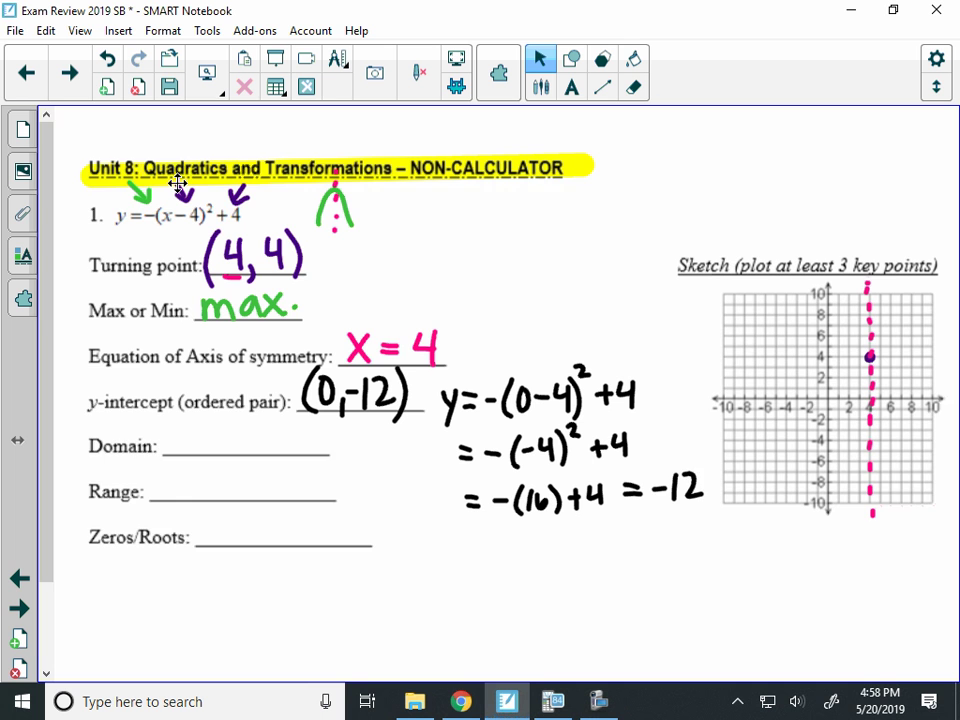
{"action": "scroll", "coordinate": [177, 183], "scroll_direction": "down", "scroll_amount": 3}
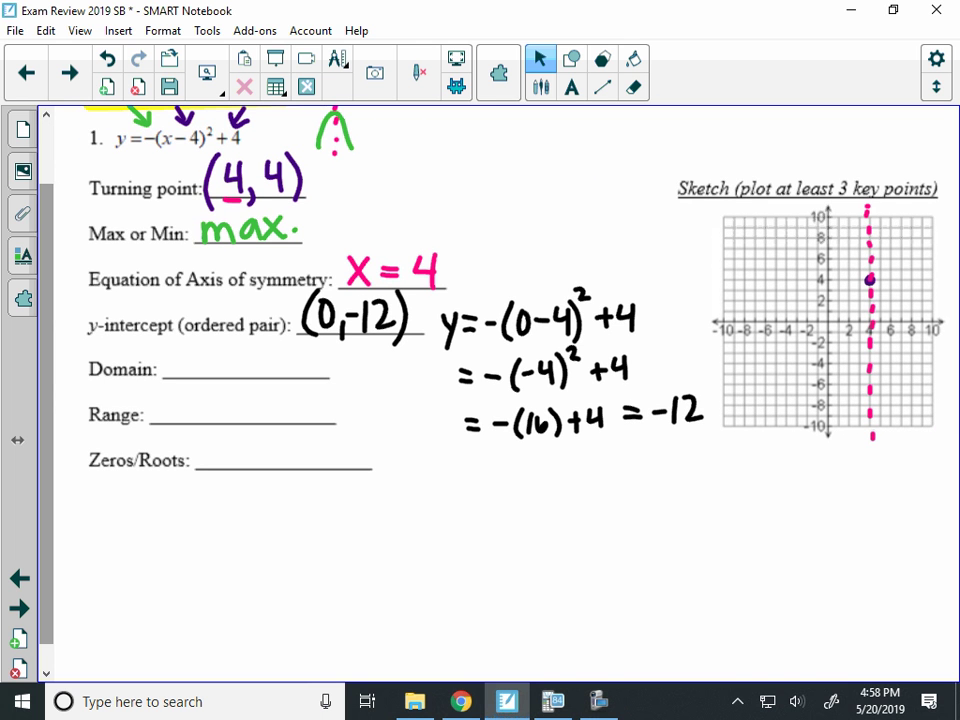
{"action": "left_click", "coordinate": [541, 87]}
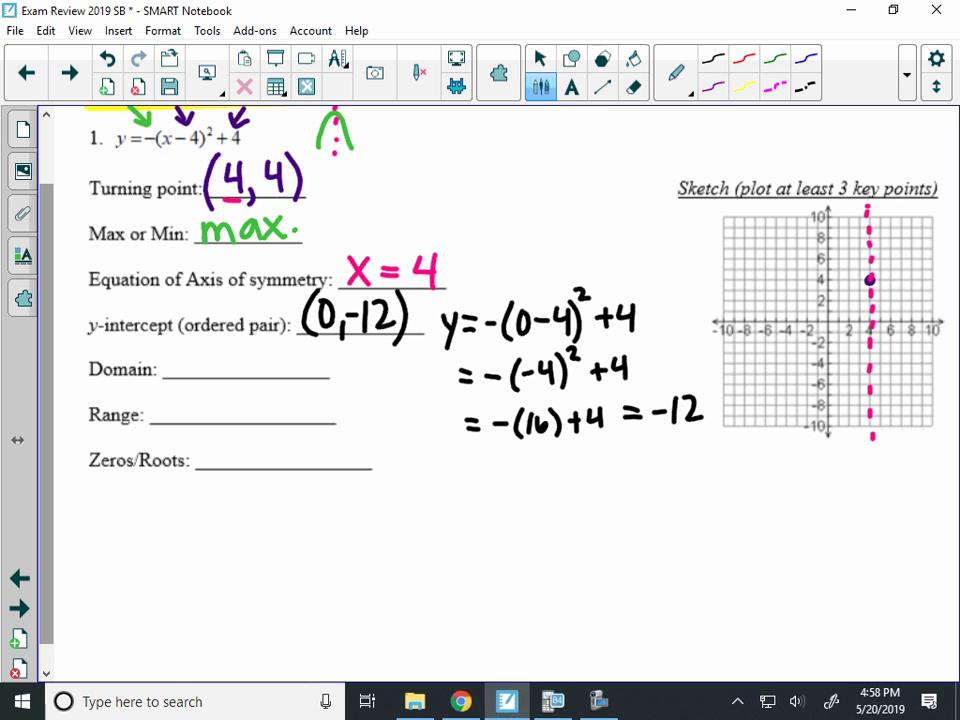
{"action": "left_click_drag", "start_coordinate": [89, 475], "coordinate": [92, 496]}
{"action": "left_click_drag", "start_coordinate": [107, 479], "coordinate": [118, 485]}
{"action": "left_click_drag", "start_coordinate": [132, 477], "coordinate": [130, 478]}
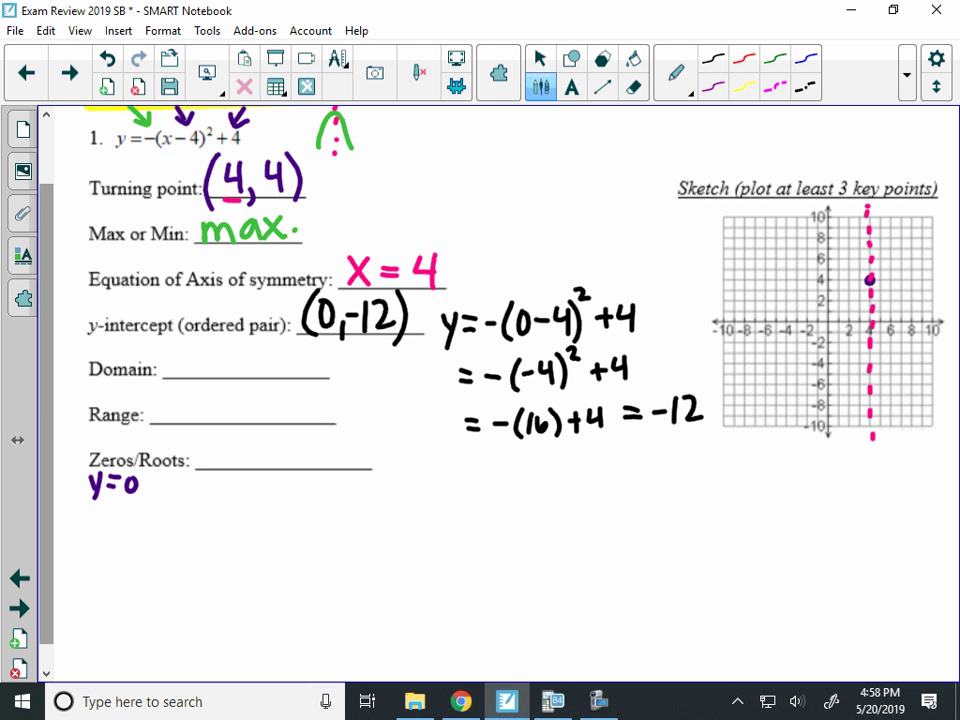
{"action": "mouse_move", "coordinate": [116, 306]}
{"action": "left_mouse_down"}
{"action": "mouse_move", "coordinate": [129, 320]}
{"action": "mouse_move", "coordinate": [117, 320]}
{"action": "left_mouse_up"}
{"action": "left_click_drag", "start_coordinate": [134, 309], "coordinate": [150, 315]}
{"action": "mouse_move", "coordinate": [165, 306]}
{"action": "left_mouse_down"}
{"action": "mouse_move", "coordinate": [154, 313]}
{"action": "mouse_move", "coordinate": [166, 307]}
{"action": "left_mouse_up"}
Write the zeros equation 0 = -(x-4)² + 4 in purple below the Zeros/Roots line
{"action": "mouse_move", "coordinate": [169, 497]}
{"action": "left_mouse_down"}
{"action": "mouse_move", "coordinate": [161, 511]}
{"action": "mouse_move", "coordinate": [169, 497]}
{"action": "left_mouse_up"}
{"action": "mouse_move", "coordinate": [182, 502]}
{"action": "left_mouse_down"}
{"action": "mouse_move", "coordinate": [222, 507]}
{"action": "mouse_move", "coordinate": [236, 522]}
{"action": "mouse_move", "coordinate": [258, 514]}
{"action": "mouse_move", "coordinate": [247, 514]}
{"action": "left_mouse_up"}
{"action": "left_click_drag", "start_coordinate": [262, 503], "coordinate": [268, 503]}
{"action": "left_click_drag", "start_coordinate": [273, 490], "coordinate": [282, 506]}
{"action": "mouse_move", "coordinate": [279, 492]}
{"action": "left_mouse_down"}
{"action": "mouse_move", "coordinate": [289, 521]}
{"action": "mouse_move", "coordinate": [302, 492]}
{"action": "mouse_move", "coordinate": [318, 502]}
{"action": "left_mouse_up"}
{"action": "mouse_move", "coordinate": [311, 495]}
{"action": "left_mouse_down"}
{"action": "mouse_move", "coordinate": [311, 511]}
{"action": "mouse_move", "coordinate": [340, 502]}
{"action": "left_mouse_up"}
{"action": "mouse_move", "coordinate": [336, 490]}
{"action": "left_mouse_down"}
{"action": "mouse_move", "coordinate": [336, 516]}
{"action": "mouse_move", "coordinate": [320, 527]}
{"action": "left_mouse_up"}
Show -4 under both sides of the zeros equation, rule a line beneath, and strike out the cancelling 4s
{"action": "mouse_move", "coordinate": [330, 516]}
{"action": "left_mouse_down"}
{"action": "mouse_move", "coordinate": [326, 526]}
{"action": "mouse_move", "coordinate": [336, 528]}
{"action": "left_mouse_up"}
{"action": "left_click_drag", "start_coordinate": [339, 515], "coordinate": [340, 536]}
{"action": "left_click_drag", "start_coordinate": [142, 530], "coordinate": [165, 535]}
{"action": "left_click_drag", "start_coordinate": [166, 526], "coordinate": [170, 541]}
{"action": "left_click_drag", "start_coordinate": [140, 546], "coordinate": [353, 541]}
{"action": "left_click_drag", "start_coordinate": [343, 489], "coordinate": [338, 535]}
Write the resulting equation -4 = -(x-4)² beneath the ruled line
{"action": "left_click", "coordinate": [163, 584]}
{"action": "left_click_drag", "start_coordinate": [141, 593], "coordinate": [178, 597]}
{"action": "mouse_move", "coordinate": [172, 580]}
{"action": "left_mouse_down"}
{"action": "mouse_move", "coordinate": [170, 607]}
{"action": "mouse_move", "coordinate": [200, 589]}
{"action": "left_mouse_up"}
{"action": "left_click_drag", "start_coordinate": [183, 599], "coordinate": [222, 592]}
{"action": "mouse_move", "coordinate": [235, 578]}
{"action": "left_mouse_down"}
{"action": "mouse_move", "coordinate": [230, 608]}
{"action": "mouse_move", "coordinate": [257, 598]}
{"action": "left_mouse_up"}
{"action": "mouse_move", "coordinate": [256, 580]}
{"action": "left_mouse_down"}
{"action": "mouse_move", "coordinate": [242, 600]}
{"action": "mouse_move", "coordinate": [269, 586]}
{"action": "left_mouse_up"}
{"action": "left_click_drag", "start_coordinate": [276, 570], "coordinate": [286, 600]}
{"action": "mouse_move", "coordinate": [292, 565]}
{"action": "left_mouse_down"}
{"action": "mouse_move", "coordinate": [294, 601]}
{"action": "mouse_move", "coordinate": [318, 577]}
{"action": "left_mouse_up"}
Show both sides of -4 = -(x-4)² divided by -1
{"action": "mouse_move", "coordinate": [206, 617]}
{"action": "left_mouse_down"}
{"action": "mouse_move", "coordinate": [313, 607]}
{"action": "mouse_move", "coordinate": [248, 621]}
{"action": "left_mouse_up"}
{"action": "left_click_drag", "start_coordinate": [261, 616], "coordinate": [262, 633]}
{"action": "left_click_drag", "start_coordinate": [139, 624], "coordinate": [155, 623]}
{"action": "left_click_drag", "start_coordinate": [168, 618], "coordinate": [170, 638]}
Write the simplified equation 4 = (x-4)² in purple below the division by -1
{"action": "scroll", "coordinate": [480, 400], "scroll_direction": "down", "scroll_amount": 1}
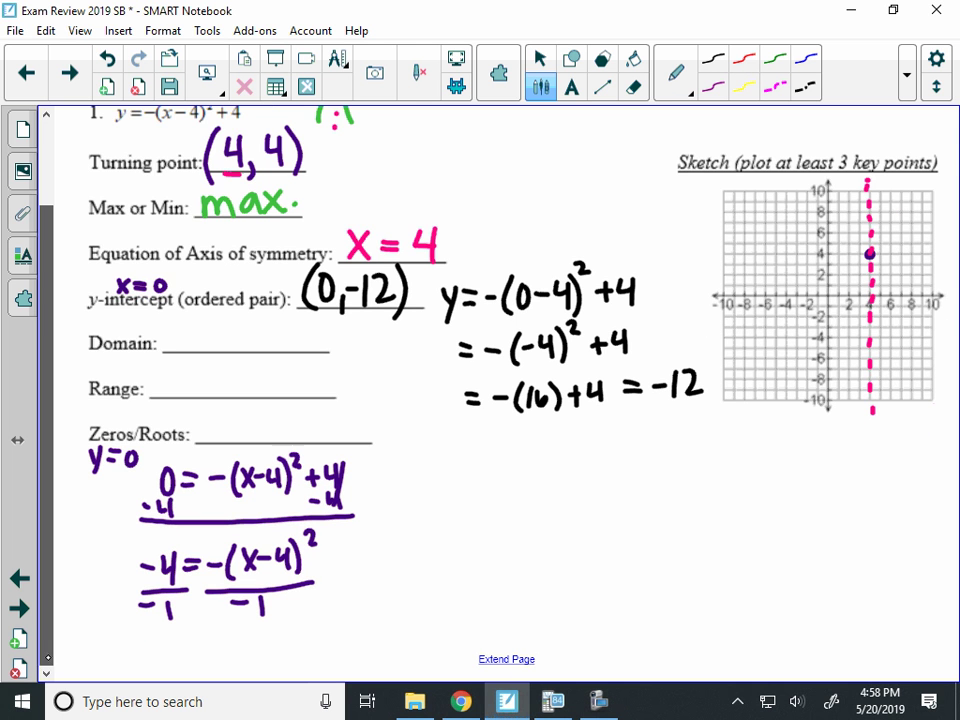
{"action": "scroll", "coordinate": [480, 400], "scroll_direction": "down", "scroll_amount": 5}
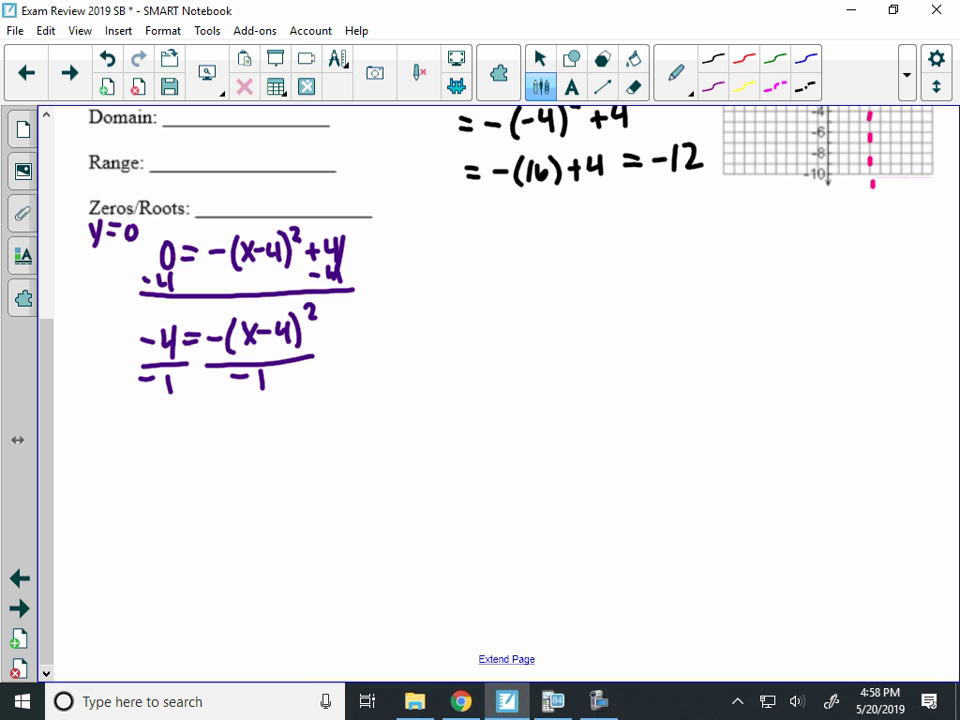
{"action": "left_click_drag", "start_coordinate": [161, 440], "coordinate": [176, 455]}
{"action": "mouse_move", "coordinate": [171, 440]}
{"action": "left_mouse_down"}
{"action": "mouse_move", "coordinate": [172, 467]}
{"action": "mouse_move", "coordinate": [199, 444]}
{"action": "left_mouse_up"}
{"action": "mouse_move", "coordinate": [188, 452]}
{"action": "left_mouse_down"}
{"action": "mouse_move", "coordinate": [220, 465]}
{"action": "mouse_move", "coordinate": [245, 461]}
{"action": "left_mouse_up"}
{"action": "mouse_move", "coordinate": [245, 440]}
{"action": "left_mouse_down"}
{"action": "mouse_move", "coordinate": [232, 462]}
{"action": "mouse_move", "coordinate": [258, 450]}
{"action": "left_mouse_up"}
{"action": "left_click_drag", "start_coordinate": [266, 436], "coordinate": [277, 450]}
{"action": "mouse_move", "coordinate": [273, 436]}
{"action": "left_mouse_down"}
{"action": "mouse_move", "coordinate": [274, 462]}
{"action": "mouse_move", "coordinate": [292, 463]}
{"action": "left_mouse_up"}
{"action": "left_click", "coordinate": [296, 410]}
{"action": "left_click_drag", "start_coordinate": [297, 412], "coordinate": [316, 426]}
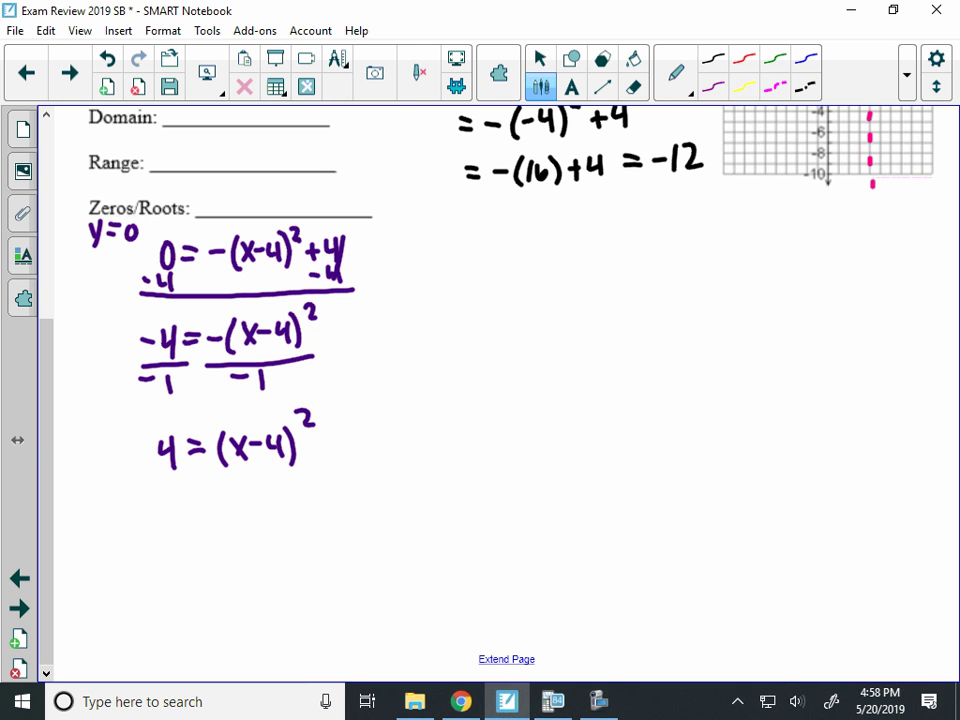
Add green square root signs to both sides of 4 = (x-4)² and write ±2 = x-4 beneath
{"action": "mouse_move", "coordinate": [128, 455]}
{"action": "left_mouse_down"}
{"action": "mouse_move", "coordinate": [162, 426]}
{"action": "mouse_move", "coordinate": [207, 465]}
{"action": "mouse_move", "coordinate": [310, 400]}
{"action": "left_mouse_up"}
{"action": "left_click_drag", "start_coordinate": [146, 507], "coordinate": [157, 537]}
{"action": "mouse_move", "coordinate": [167, 518]}
{"action": "left_mouse_down"}
{"action": "mouse_move", "coordinate": [177, 512]}
{"action": "mouse_move", "coordinate": [184, 537]}
{"action": "mouse_move", "coordinate": [218, 506]}
{"action": "left_mouse_up"}
{"action": "left_click", "coordinate": [202, 508]}
{"action": "left_click_drag", "start_coordinate": [204, 517], "coordinate": [255, 530]}
{"action": "mouse_move", "coordinate": [255, 502]}
{"action": "left_mouse_down"}
{"action": "mouse_move", "coordinate": [237, 530]}
{"action": "mouse_move", "coordinate": [271, 517]}
{"action": "left_mouse_up"}
{"action": "mouse_move", "coordinate": [282, 500]}
{"action": "left_mouse_down"}
{"action": "mouse_move", "coordinate": [296, 516]}
{"action": "mouse_move", "coordinate": [293, 532]}
{"action": "mouse_move", "coordinate": [267, 553]}
{"action": "left_mouse_up"}
Show +4 under both sides of ±2 = x-4 and write 4±2 = x below in green
{"action": "left_click_drag", "start_coordinate": [284, 533], "coordinate": [297, 545]}
{"action": "left_click_drag", "start_coordinate": [292, 532], "coordinate": [293, 556]}
{"action": "mouse_move", "coordinate": [129, 562]}
{"action": "left_mouse_down"}
{"action": "mouse_move", "coordinate": [130, 577]}
{"action": "mouse_move", "coordinate": [137, 569]}
{"action": "left_mouse_up"}
{"action": "left_click_drag", "start_coordinate": [145, 559], "coordinate": [158, 566]}
{"action": "left_click_drag", "start_coordinate": [154, 554], "coordinate": [167, 651]}
{"action": "mouse_move", "coordinate": [187, 613]}
{"action": "left_mouse_down"}
{"action": "mouse_move", "coordinate": [187, 628]}
{"action": "mouse_move", "coordinate": [194, 620]}
{"action": "left_mouse_up"}
{"action": "mouse_move", "coordinate": [180, 632]}
{"action": "left_mouse_down"}
{"action": "mouse_move", "coordinate": [222, 640]}
{"action": "mouse_move", "coordinate": [239, 606]}
{"action": "left_mouse_up"}
{"action": "left_click_drag", "start_coordinate": [227, 621], "coordinate": [271, 624]}
{"action": "left_click_drag", "start_coordinate": [270, 598], "coordinate": [252, 626]}
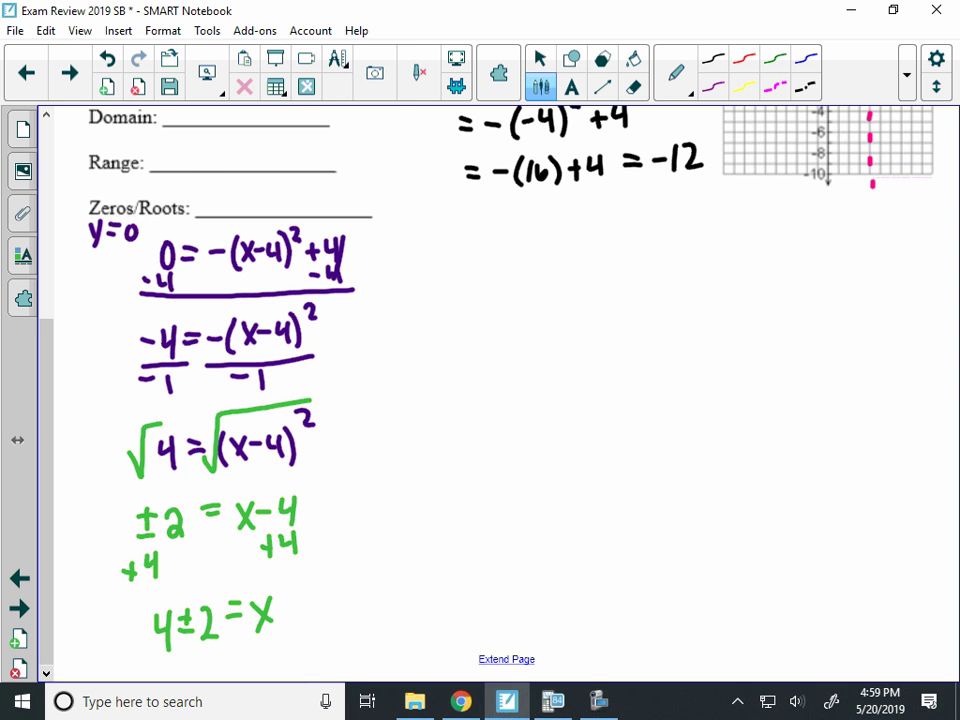
Write x = 6, 2 in green on the Zeros/Roots answer line
{"action": "left_click_drag", "start_coordinate": [203, 190], "coordinate": [221, 211]}
{"action": "mouse_move", "coordinate": [221, 189]}
{"action": "left_mouse_down"}
{"action": "mouse_move", "coordinate": [204, 212]}
{"action": "mouse_move", "coordinate": [248, 194]}
{"action": "left_mouse_up"}
{"action": "left_click_drag", "start_coordinate": [229, 204], "coordinate": [249, 203]}
{"action": "left_click_drag", "start_coordinate": [263, 186], "coordinate": [260, 200]}
{"action": "mouse_move", "coordinate": [277, 202]}
{"action": "left_mouse_down"}
{"action": "mouse_move", "coordinate": [275, 213]}
{"action": "mouse_move", "coordinate": [316, 210]}
{"action": "left_mouse_up"}
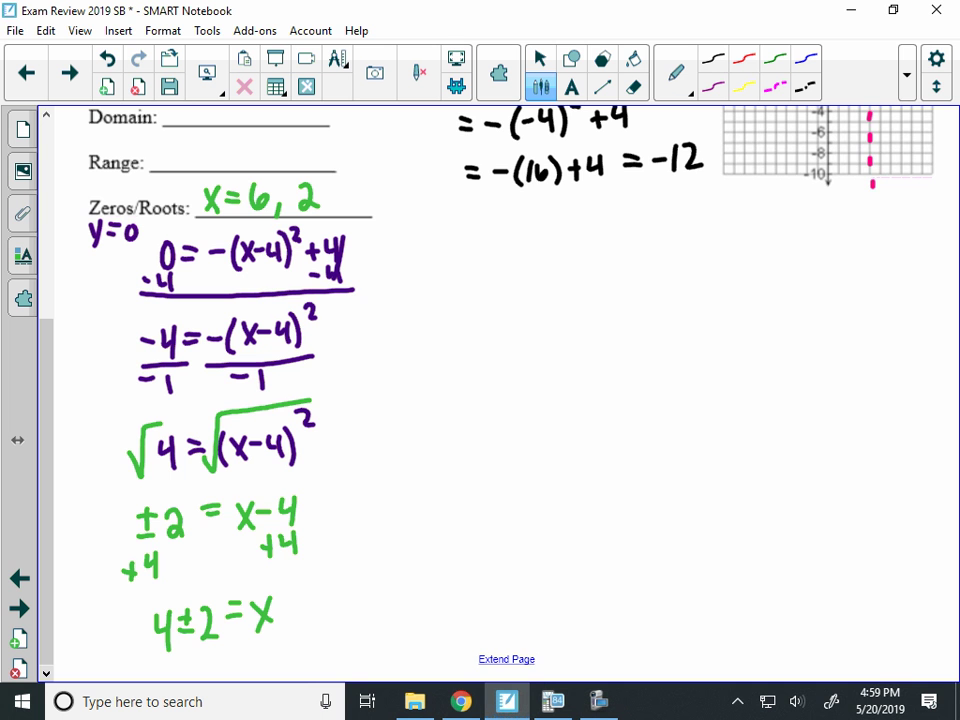
Plot purple points at (5,3), (3,3), (6,0) and (2,0) on the sketch grid
{"action": "scroll", "coordinate": [36, 336], "scroll_direction": "up", "scroll_amount": 3}
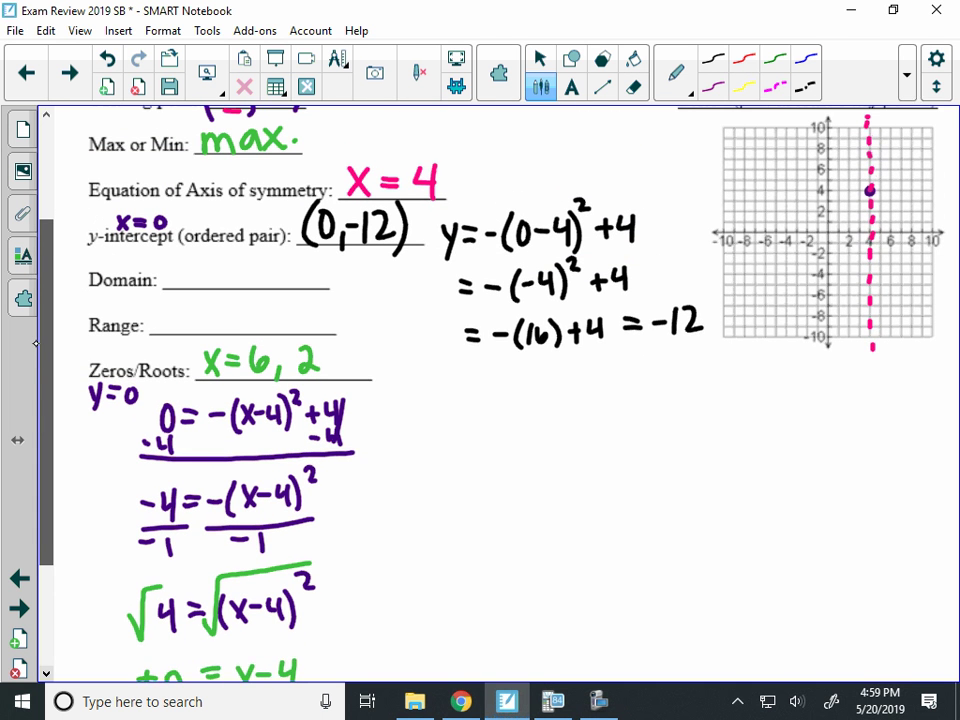
{"action": "key", "text": "Escape"}
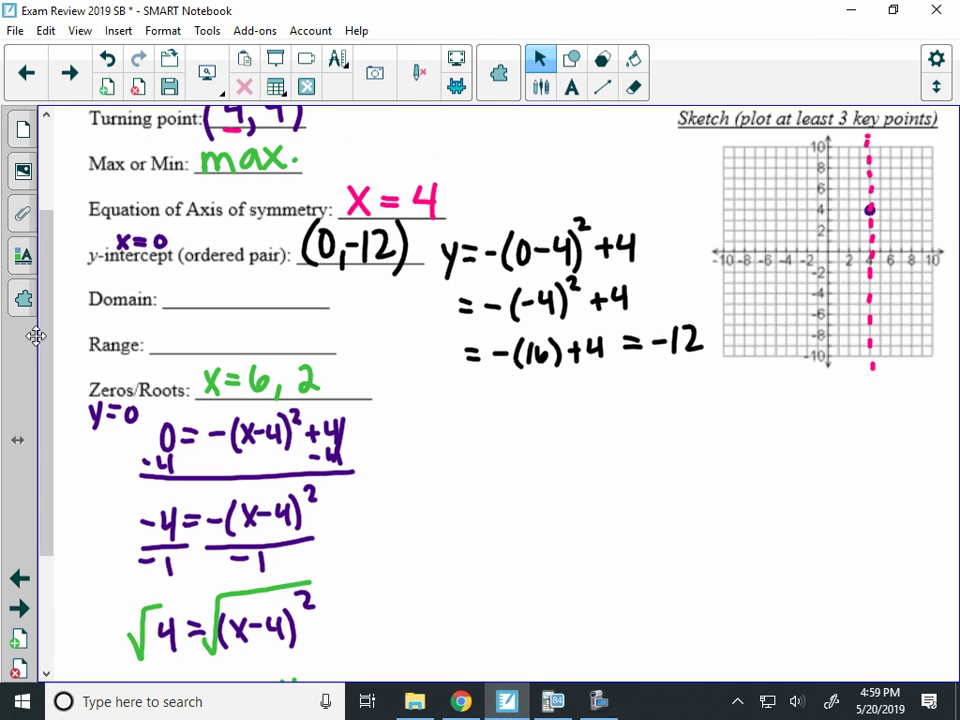
{"action": "key", "text": "p"}
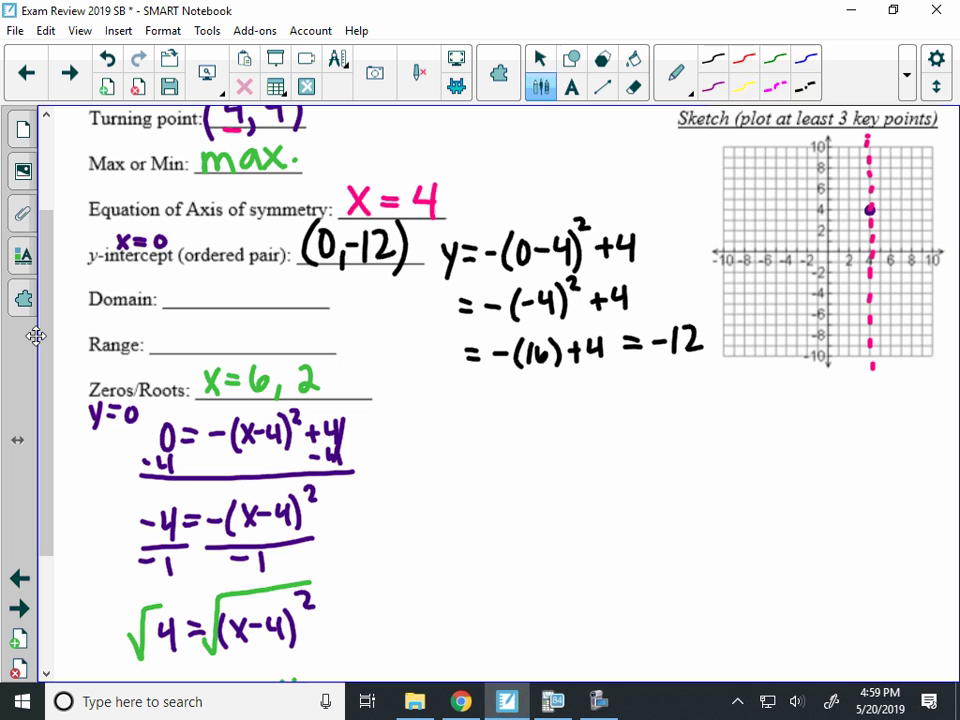
{"action": "key", "text": "Escape"}
{"action": "key", "text": "p"}
{"action": "left_click", "coordinate": [881, 219]}
{"action": "left_click", "coordinate": [861, 221]}
{"action": "left_click", "coordinate": [891, 250]}
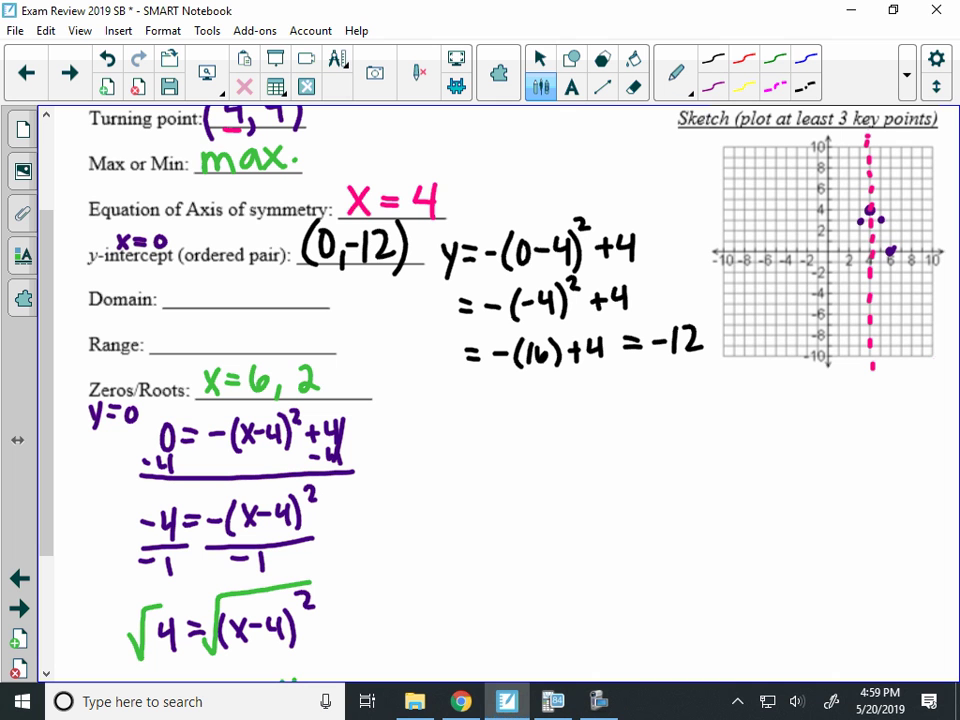
{"action": "left_click", "coordinate": [849, 251]}
Plot points at (7,-5), (1,-5), (8,-12) and (0,-12), and draw the parabola through all points with arrowheads at both ends
{"action": "left_click", "coordinate": [900, 303]}
{"action": "left_click", "coordinate": [839, 303]}
{"action": "left_click", "coordinate": [911, 369]}
{"action": "left_click", "coordinate": [911, 380]}
{"action": "left_click", "coordinate": [827, 383]}
{"action": "mouse_move", "coordinate": [827, 397]}
{"action": "left_mouse_down"}
{"action": "mouse_move", "coordinate": [853, 238]}
{"action": "mouse_move", "coordinate": [870, 208]}
{"action": "mouse_move", "coordinate": [890, 250]}
{"action": "mouse_move", "coordinate": [914, 410]}
{"action": "mouse_move", "coordinate": [923, 392]}
{"action": "mouse_move", "coordinate": [827, 407]}
{"action": "left_mouse_up"}
{"action": "left_click_drag", "start_coordinate": [827, 407], "coordinate": [838, 392]}
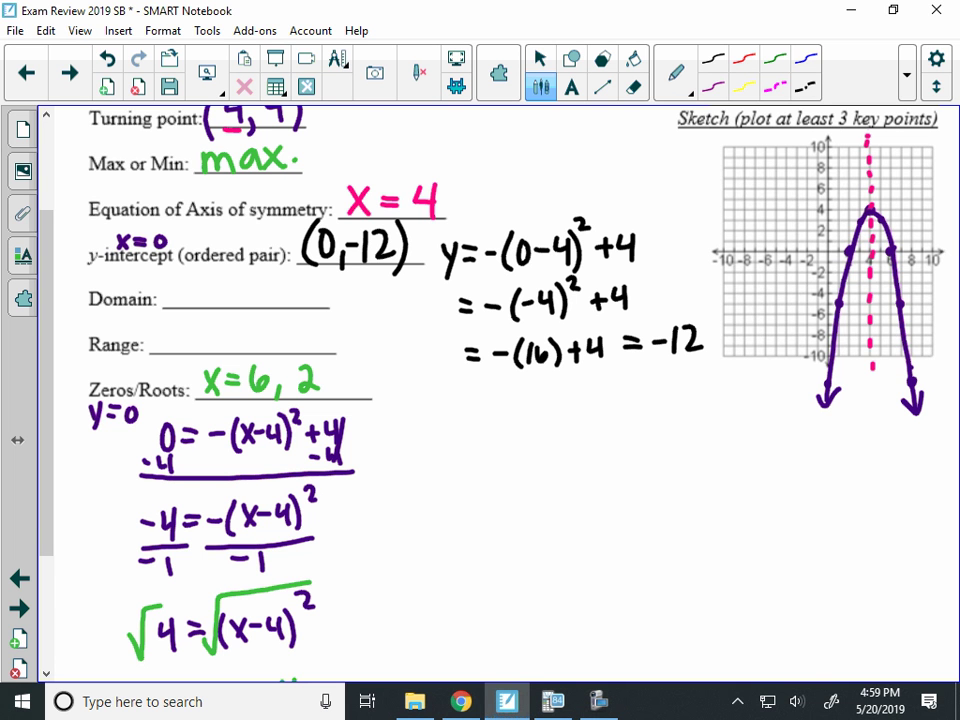
Write (-∞, ∞) in black on the Domain answer line
{"action": "left_click", "coordinate": [540, 59]}
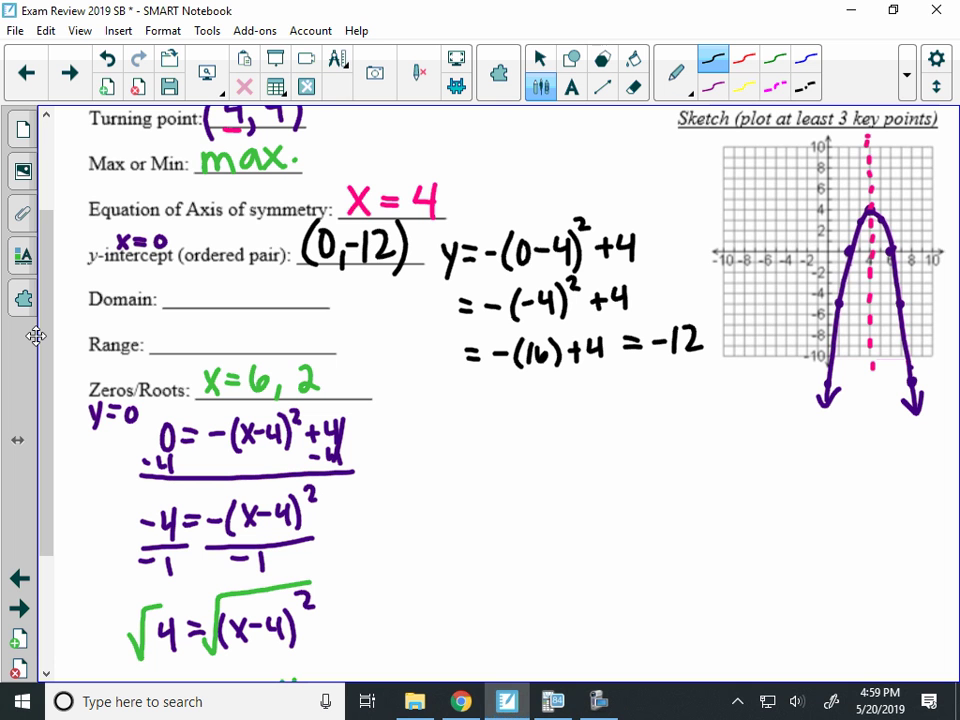
{"action": "left_click_drag", "start_coordinate": [178, 277], "coordinate": [176, 311]}
{"action": "mouse_move", "coordinate": [178, 293]}
{"action": "left_mouse_down"}
{"action": "mouse_move", "coordinate": [225, 284]}
{"action": "mouse_move", "coordinate": [204, 304]}
{"action": "left_mouse_up"}
{"action": "mouse_move", "coordinate": [242, 302]}
{"action": "left_mouse_down"}
{"action": "mouse_move", "coordinate": [239, 313]}
{"action": "mouse_move", "coordinate": [290, 302]}
{"action": "mouse_move", "coordinate": [294, 320]}
{"action": "left_mouse_up"}
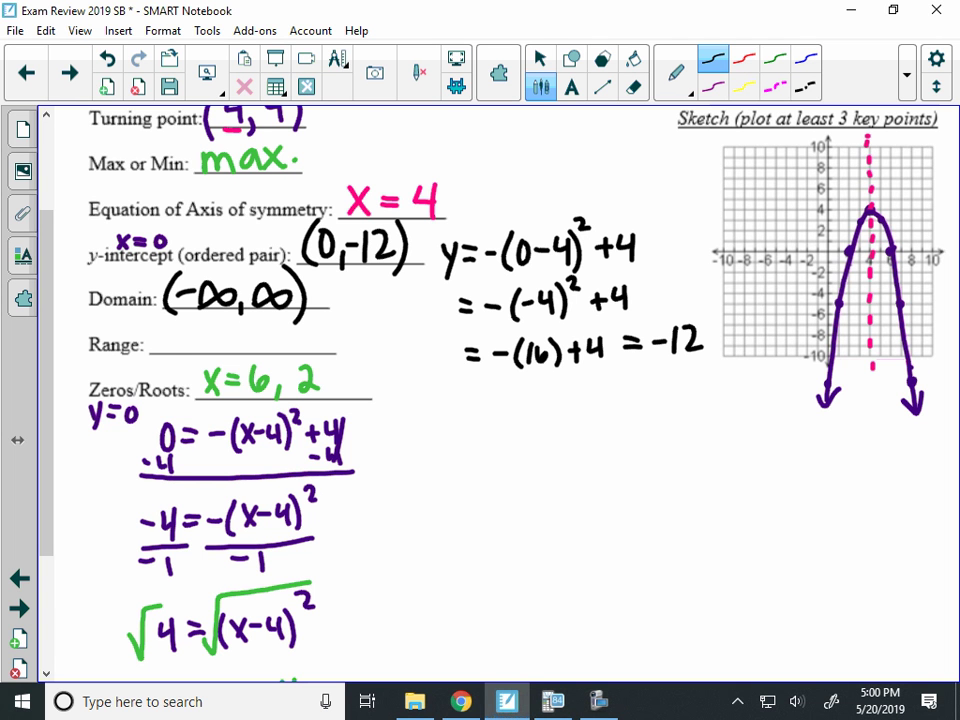
Write (-∞, 4] in black on the Range line and draw a horizontal line at y = 4 across the parabola's vertex
{"action": "mouse_move", "coordinate": [165, 322]}
{"action": "left_mouse_down"}
{"action": "mouse_move", "coordinate": [159, 356]}
{"action": "mouse_move", "coordinate": [183, 339]}
{"action": "mouse_move", "coordinate": [221, 340]}
{"action": "mouse_move", "coordinate": [227, 358]}
{"action": "left_mouse_up"}
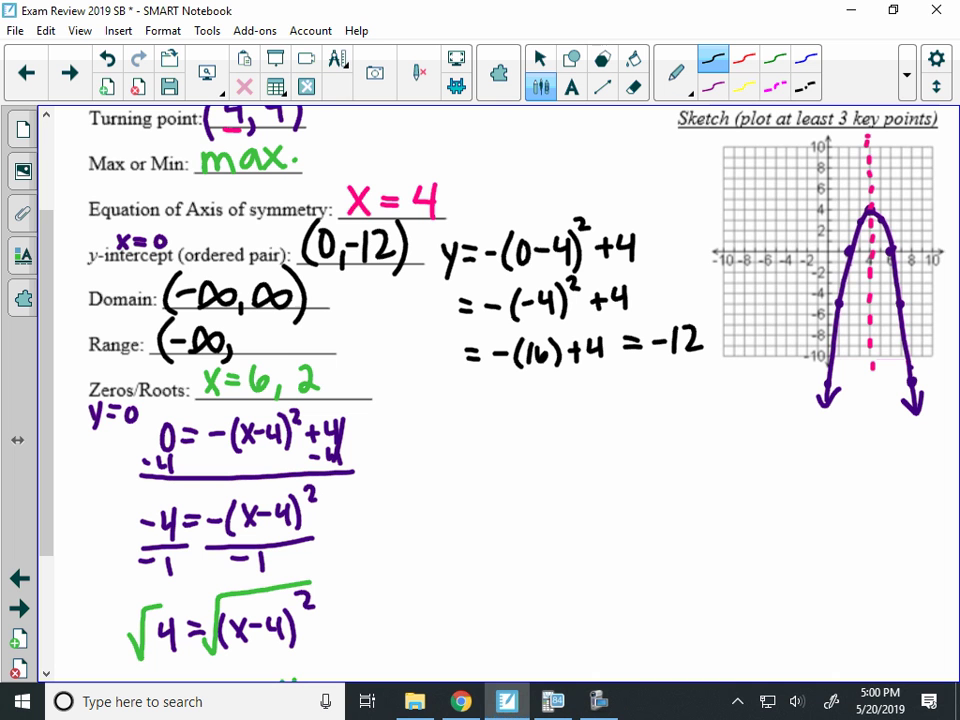
{"action": "left_click_drag", "start_coordinate": [817, 210], "coordinate": [917, 210]}
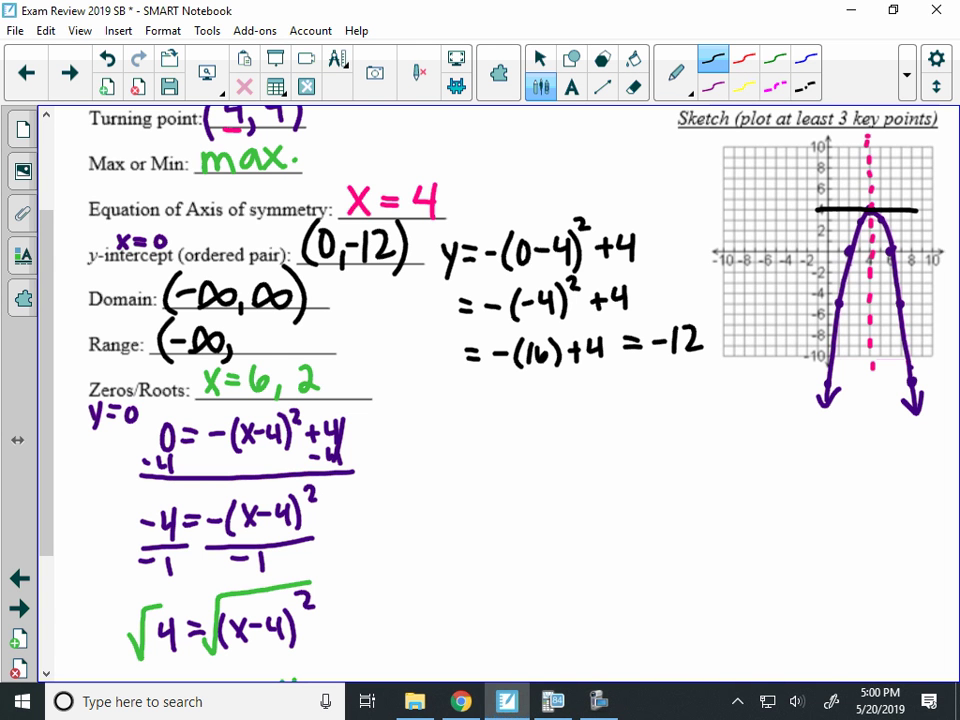
{"action": "mouse_move", "coordinate": [250, 320]}
{"action": "left_mouse_down"}
{"action": "mouse_move", "coordinate": [266, 340]}
{"action": "mouse_move", "coordinate": [259, 354]}
{"action": "mouse_move", "coordinate": [273, 356]}
{"action": "left_mouse_up"}
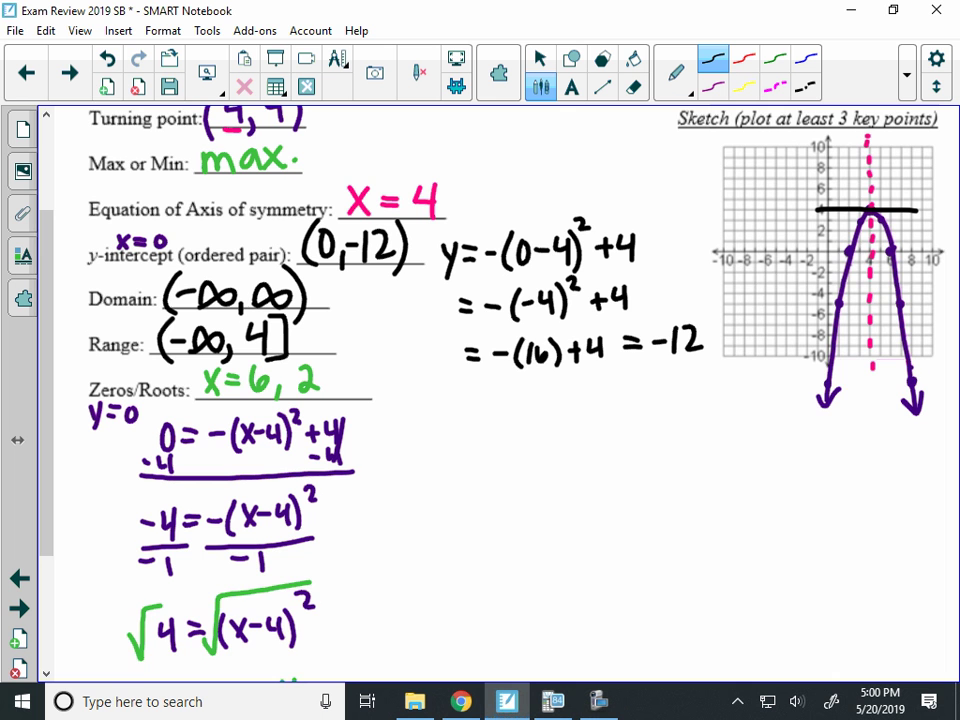
Go to the page with question 2 and draw a pink arrow pointing at the coefficient 2 in equation a
{"action": "scroll", "coordinate": [400, 400], "scroll_direction": "up", "scroll_amount": 3}
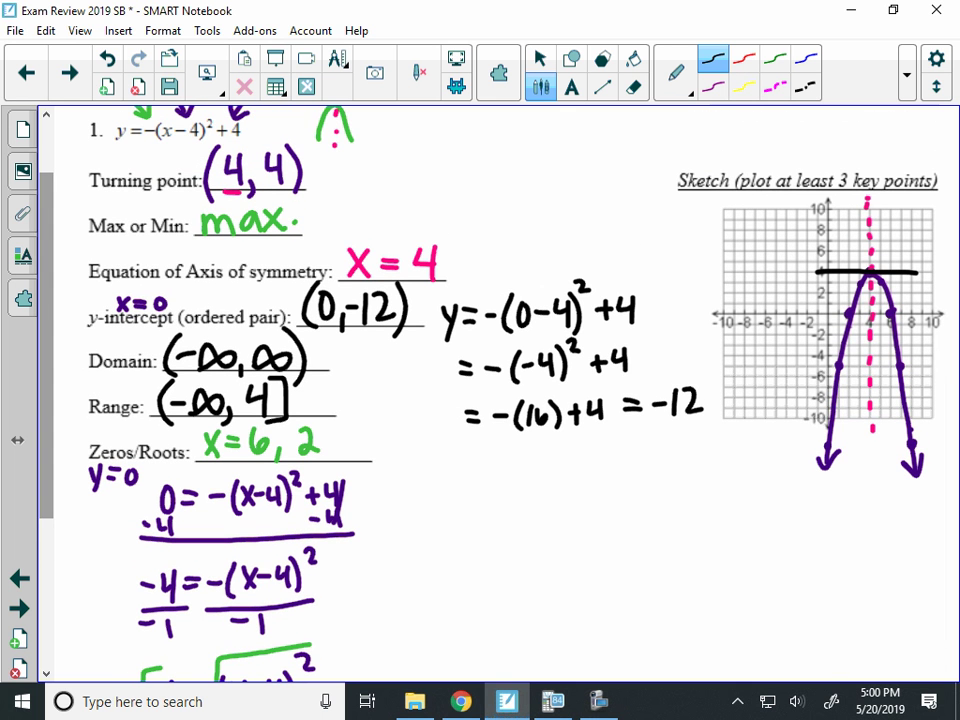
{"action": "left_click", "coordinate": [18, 608]}
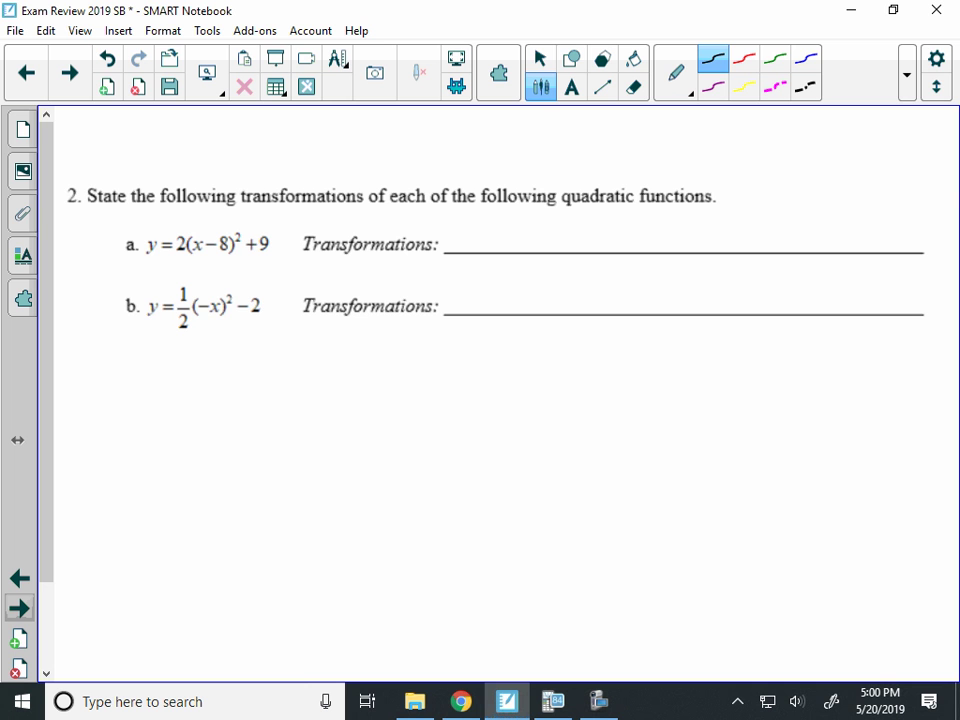
{"action": "left_click", "coordinate": [540, 58]}
{"action": "left_click_drag", "start_coordinate": [166, 211], "coordinate": [181, 228]}
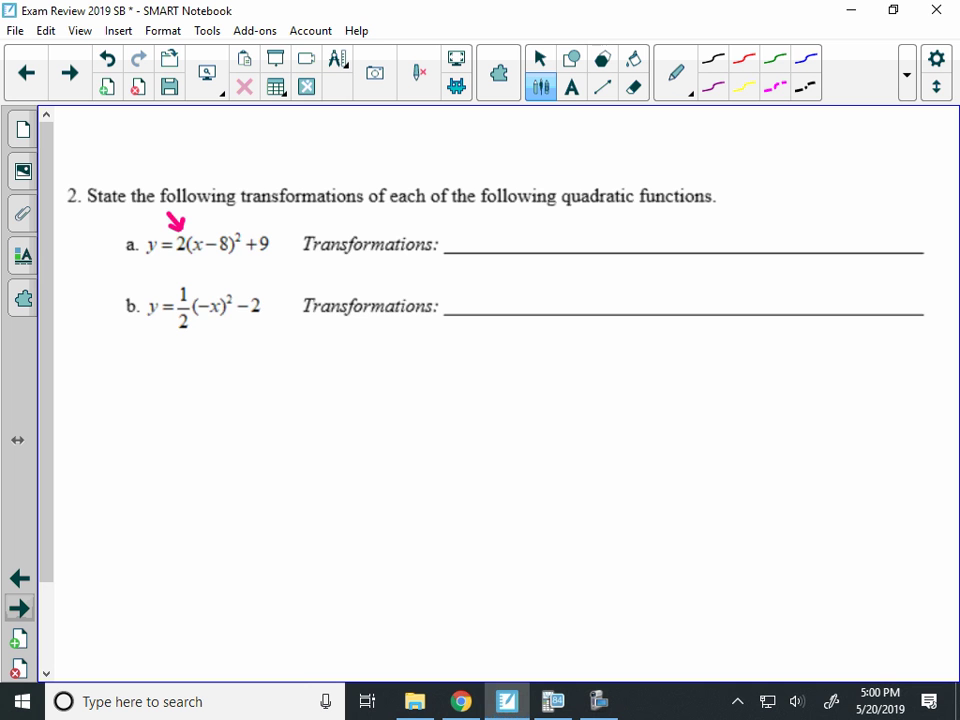
Write "V.S. by 2," in pink on the Transformations line of part a
{"action": "mouse_move", "coordinate": [450, 222]}
{"action": "left_mouse_down"}
{"action": "mouse_move", "coordinate": [484, 232]}
{"action": "mouse_move", "coordinate": [478, 249]}
{"action": "mouse_move", "coordinate": [533, 251]}
{"action": "left_mouse_up"}
{"action": "left_click", "coordinate": [472, 247]}
{"action": "left_click", "coordinate": [497, 246]}
{"action": "mouse_move", "coordinate": [539, 232]}
{"action": "left_mouse_down"}
{"action": "mouse_move", "coordinate": [544, 266]}
{"action": "mouse_move", "coordinate": [577, 246]}
{"action": "mouse_move", "coordinate": [583, 257]}
{"action": "left_mouse_up"}
{"action": "left_click_drag", "start_coordinate": [591, 250], "coordinate": [585, 263]}
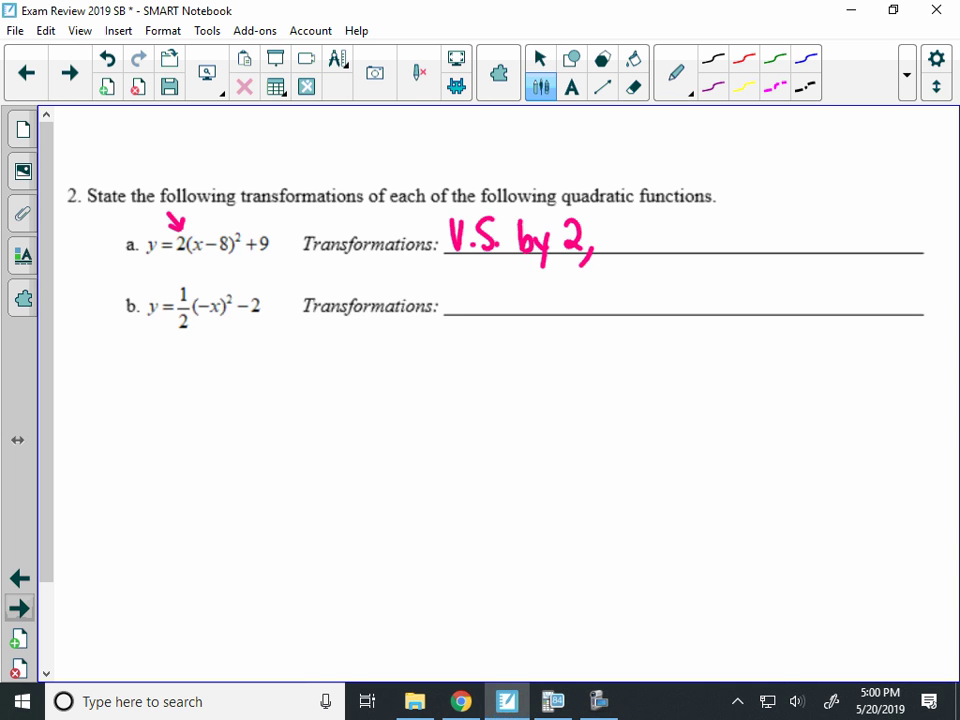
Draw a pink arrow pointing at the -8 in equation a and add "Right 8," to its Transformations line
{"action": "left_click_drag", "start_coordinate": [209, 208], "coordinate": [213, 231]}
{"action": "left_click_drag", "start_coordinate": [205, 222], "coordinate": [220, 221]}
{"action": "mouse_move", "coordinate": [607, 228]}
{"action": "left_mouse_down"}
{"action": "mouse_move", "coordinate": [606, 262]}
{"action": "mouse_move", "coordinate": [648, 266]}
{"action": "left_mouse_up"}
{"action": "mouse_move", "coordinate": [659, 222]}
{"action": "left_mouse_down"}
{"action": "mouse_move", "coordinate": [674, 262]}
{"action": "mouse_move", "coordinate": [694, 228]}
{"action": "mouse_move", "coordinate": [708, 232]}
{"action": "mouse_move", "coordinate": [716, 266]}
{"action": "left_mouse_up"}
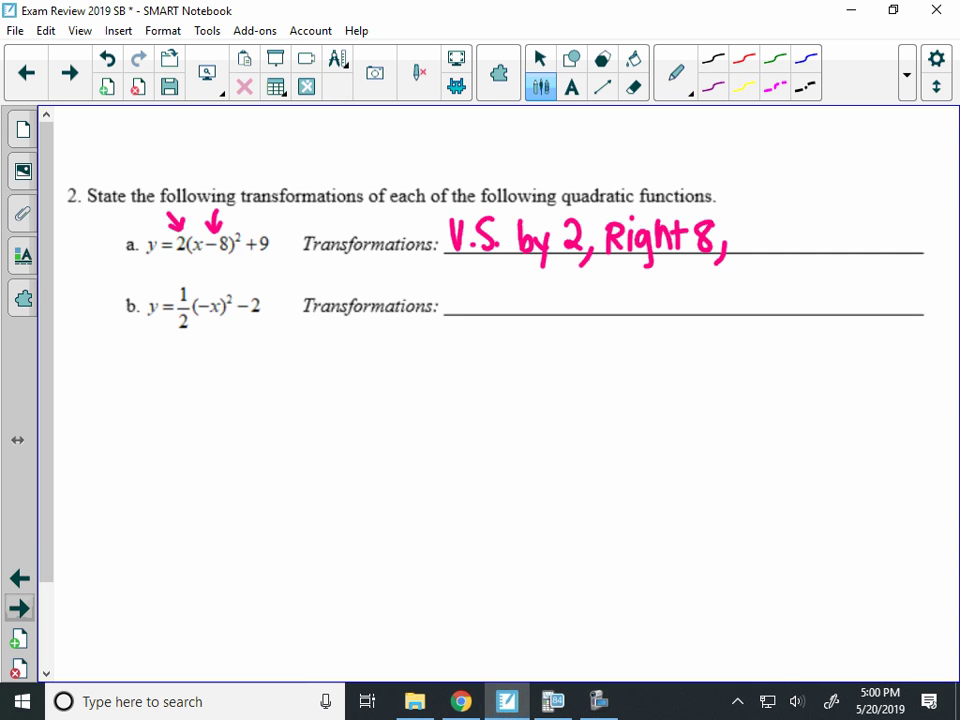
Draw a pink arrow pointing at the +9 in equation a and finish its Transformations line with "up 9"
{"action": "left_click_drag", "start_coordinate": [266, 210], "coordinate": [263, 233]}
{"action": "left_click_drag", "start_coordinate": [255, 223], "coordinate": [270, 221]}
{"action": "mouse_move", "coordinate": [750, 240]}
{"action": "left_mouse_down"}
{"action": "mouse_move", "coordinate": [752, 258]}
{"action": "mouse_move", "coordinate": [766, 240]}
{"action": "mouse_move", "coordinate": [773, 280]}
{"action": "left_mouse_up"}
{"action": "left_click_drag", "start_coordinate": [774, 248], "coordinate": [776, 262]}
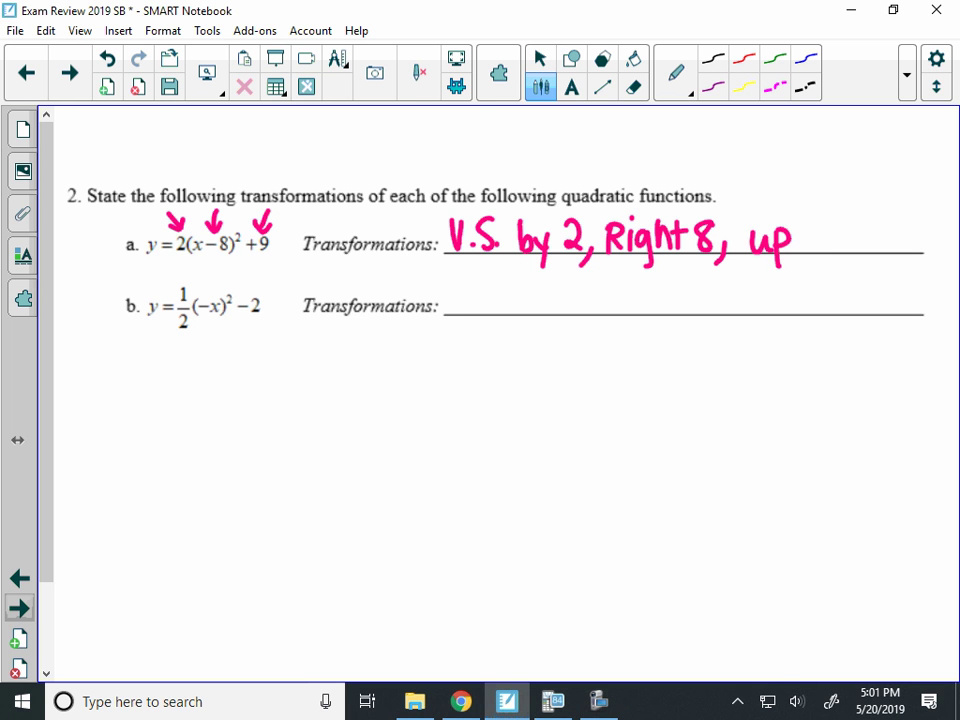
{"action": "left_click_drag", "start_coordinate": [820, 216], "coordinate": [820, 249]}
Draw a purple arrow under the 1/2 in equation b and write "V.C by 1/2," on its Transformations line
{"action": "left_click", "coordinate": [540, 58]}
{"action": "left_click", "coordinate": [540, 87]}
{"action": "mouse_move", "coordinate": [175, 372]}
{"action": "left_mouse_down"}
{"action": "mouse_move", "coordinate": [177, 340]}
{"action": "mouse_move", "coordinate": [189, 351]}
{"action": "left_mouse_up"}
{"action": "mouse_move", "coordinate": [450, 285]}
{"action": "left_mouse_down"}
{"action": "mouse_move", "coordinate": [457, 312]}
{"action": "mouse_move", "coordinate": [533, 312]}
{"action": "left_mouse_up"}
{"action": "left_click", "coordinate": [470, 311]}
{"action": "mouse_move", "coordinate": [542, 292]}
{"action": "left_mouse_down"}
{"action": "mouse_move", "coordinate": [528, 333]}
{"action": "mouse_move", "coordinate": [559, 299]}
{"action": "left_mouse_up"}
{"action": "mouse_move", "coordinate": [572, 288]}
{"action": "left_mouse_down"}
{"action": "mouse_move", "coordinate": [565, 316]}
{"action": "mouse_move", "coordinate": [586, 312]}
{"action": "left_mouse_up"}
{"action": "left_click_drag", "start_coordinate": [598, 306], "coordinate": [594, 322]}
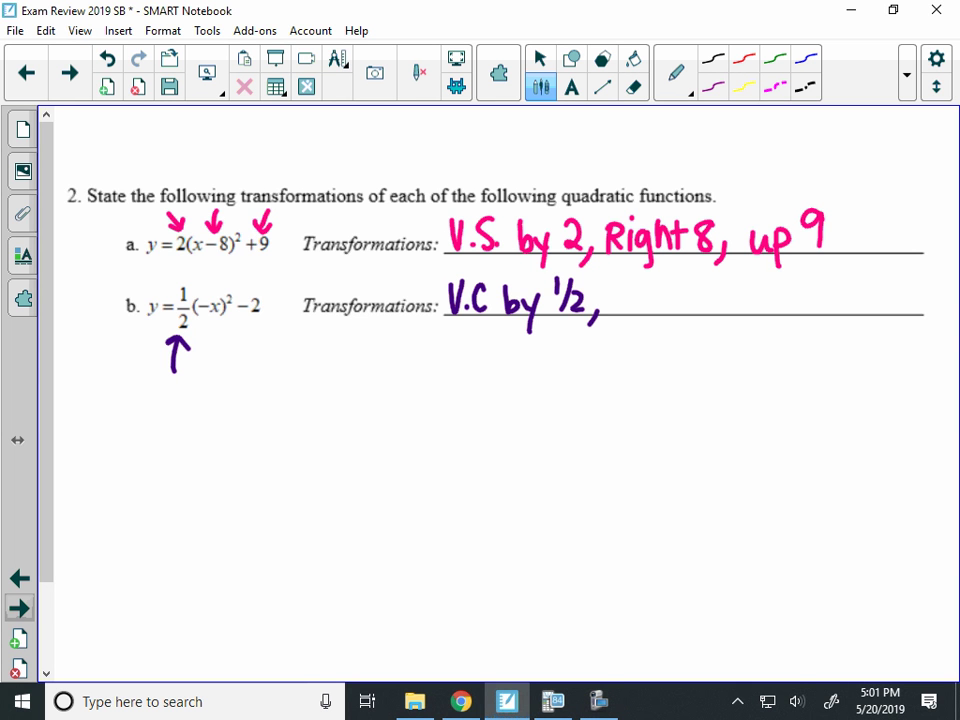
Draw a purple arrow under the -x in equation b and add "Reflect over y-axis," to its Transformations line
{"action": "left_click_drag", "start_coordinate": [225, 349], "coordinate": [207, 323]}
{"action": "left_click_drag", "start_coordinate": [202, 329], "coordinate": [222, 323]}
{"action": "mouse_move", "coordinate": [619, 289]}
{"action": "left_mouse_down"}
{"action": "mouse_move", "coordinate": [618, 313]}
{"action": "mouse_move", "coordinate": [670, 300]}
{"action": "mouse_move", "coordinate": [675, 312]}
{"action": "left_mouse_up"}
{"action": "mouse_move", "coordinate": [689, 297]}
{"action": "left_mouse_down"}
{"action": "mouse_move", "coordinate": [684, 313]}
{"action": "mouse_move", "coordinate": [701, 313]}
{"action": "left_mouse_up"}
{"action": "left_click_drag", "start_coordinate": [693, 298], "coordinate": [724, 300]}
{"action": "mouse_move", "coordinate": [735, 297]}
{"action": "left_mouse_down"}
{"action": "mouse_move", "coordinate": [763, 312]}
{"action": "mouse_move", "coordinate": [794, 300]}
{"action": "left_mouse_up"}
{"action": "left_click_drag", "start_coordinate": [800, 290], "coordinate": [802, 325]}
{"action": "left_click_drag", "start_coordinate": [812, 306], "coordinate": [866, 313]}
{"action": "left_click_drag", "start_coordinate": [872, 293], "coordinate": [879, 314]}
{"action": "left_click_drag", "start_coordinate": [900, 308], "coordinate": [897, 321]}
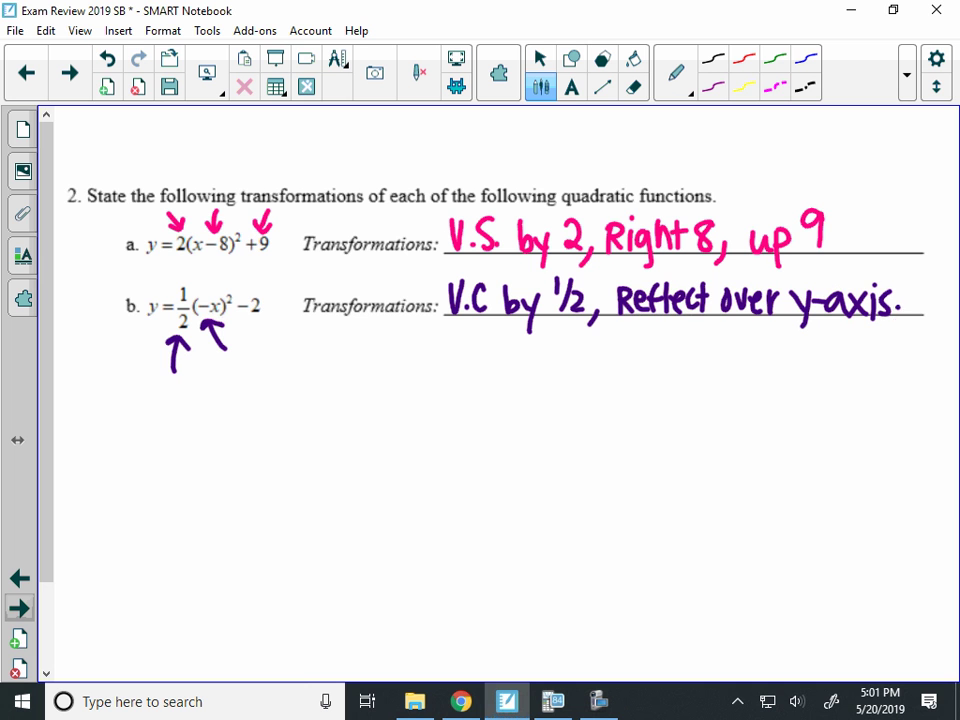
Draw a purple arrow under the -2 in equation b and write "down 2." beneath the end of its Transformations line
{"action": "mouse_move", "coordinate": [252, 318]}
{"action": "left_mouse_down"}
{"action": "mouse_move", "coordinate": [271, 340]}
{"action": "mouse_move", "coordinate": [263, 324]}
{"action": "left_mouse_up"}
{"action": "mouse_move", "coordinate": [820, 349]}
{"action": "left_mouse_down"}
{"action": "mouse_move", "coordinate": [822, 368]}
{"action": "mouse_move", "coordinate": [836, 351]}
{"action": "mouse_move", "coordinate": [872, 348]}
{"action": "mouse_move", "coordinate": [894, 368]}
{"action": "mouse_move", "coordinate": [930, 367]}
{"action": "left_mouse_up"}
{"action": "left_click", "coordinate": [937, 365]}
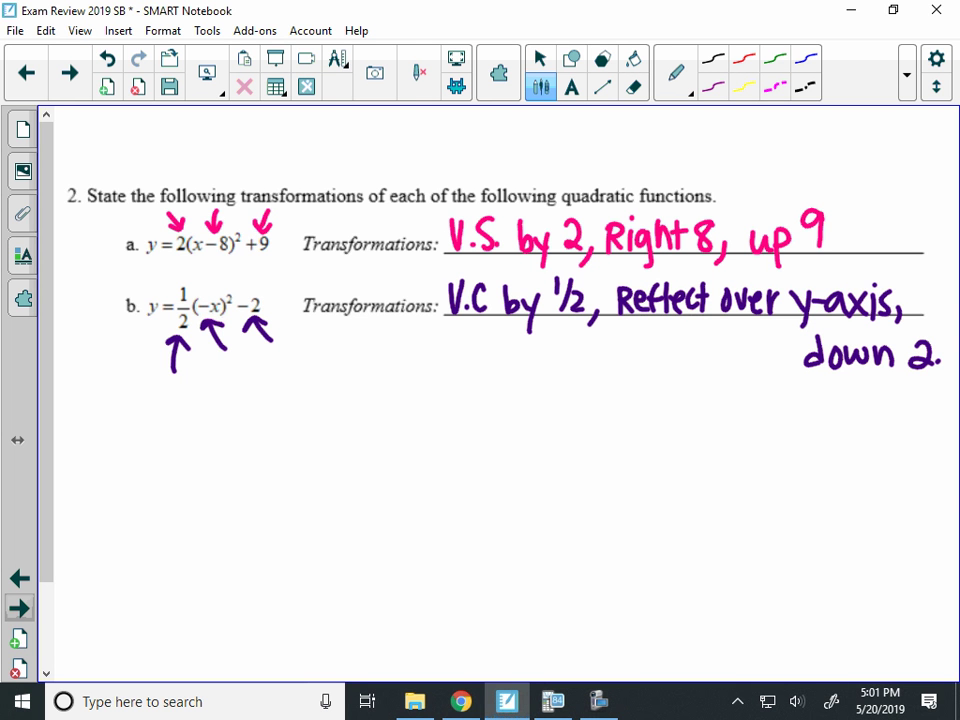
Go to the page with question 3 and write y = (-x ) in black under part a, leaving a gap before the parentheses
{"action": "left_click", "coordinate": [19, 607]}
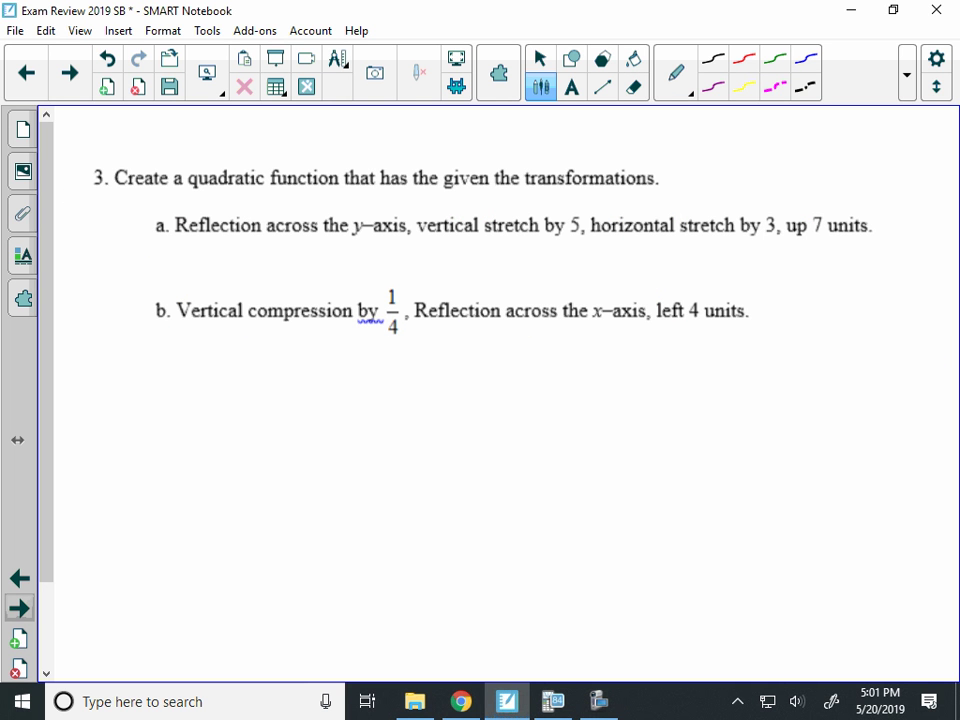
{"action": "left_click", "coordinate": [540, 58]}
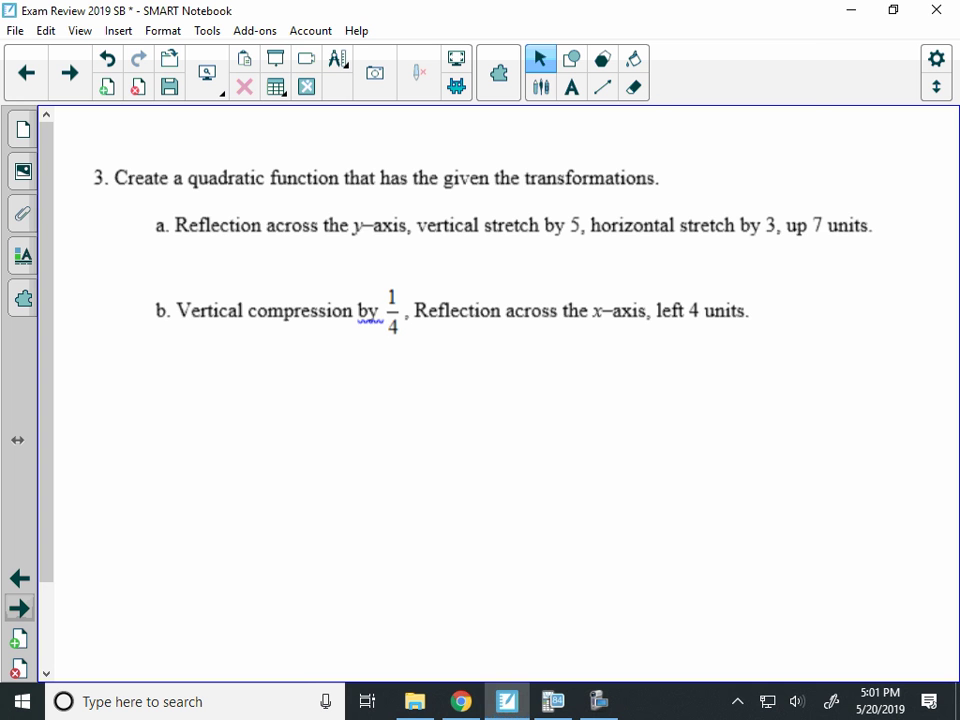
{"action": "left_click_drag", "start_coordinate": [428, 247], "coordinate": [431, 292]}
{"action": "mouse_move", "coordinate": [454, 254]}
{"action": "left_mouse_down"}
{"action": "mouse_move", "coordinate": [470, 254]}
{"action": "mouse_move", "coordinate": [470, 264]}
{"action": "left_mouse_up"}
{"action": "left_click_drag", "start_coordinate": [537, 247], "coordinate": [533, 280]}
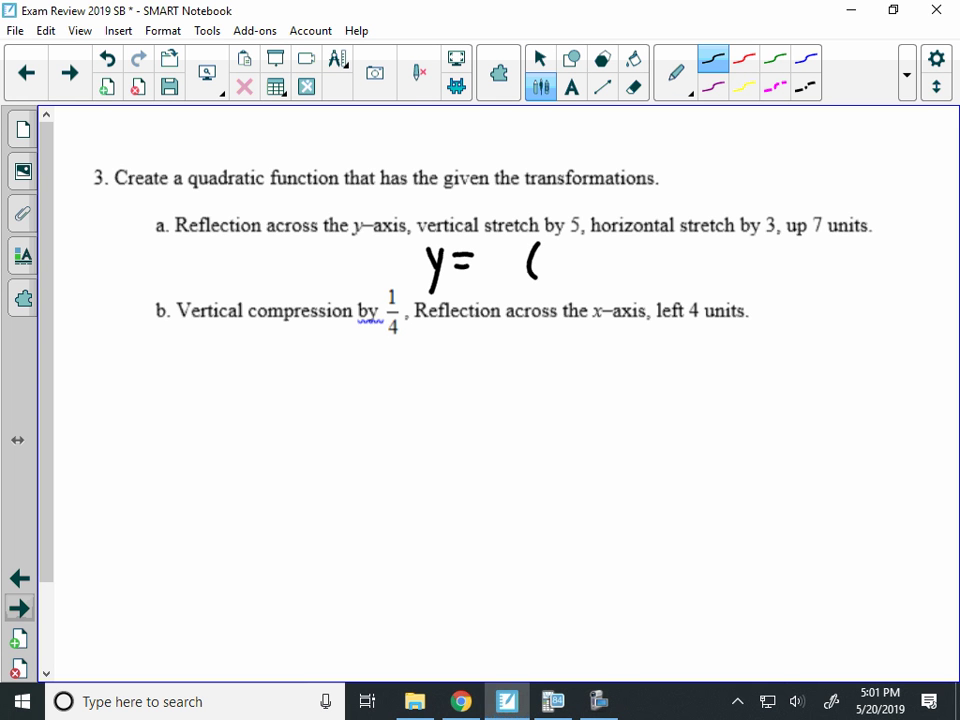
{"action": "left_click_drag", "start_coordinate": [608, 245], "coordinate": [610, 281]}
{"action": "mouse_move", "coordinate": [530, 262]}
{"action": "left_mouse_down"}
{"action": "mouse_move", "coordinate": [577, 271]}
{"action": "mouse_move", "coordinate": [557, 272]}
{"action": "mouse_move", "coordinate": [578, 280]}
{"action": "mouse_move", "coordinate": [540, 285]}
{"action": "left_mouse_up"}
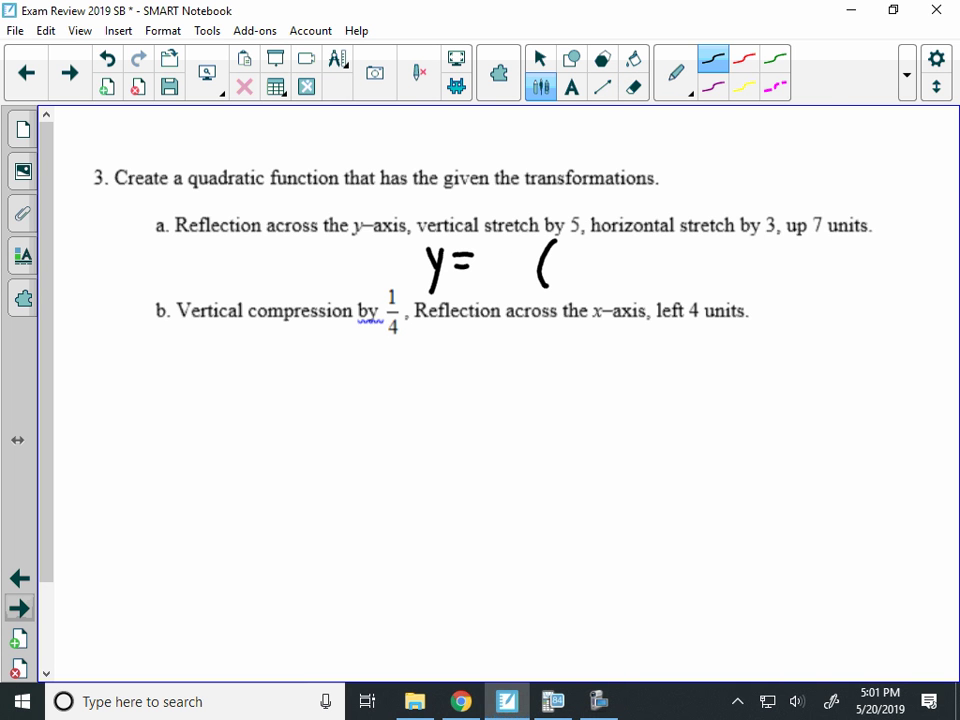
{"action": "left_click_drag", "start_coordinate": [641, 246], "coordinate": [651, 286]}
{"action": "mouse_move", "coordinate": [551, 262]}
{"action": "left_mouse_down"}
{"action": "mouse_move", "coordinate": [603, 283]}
{"action": "mouse_move", "coordinate": [580, 283]}
{"action": "left_mouse_up"}
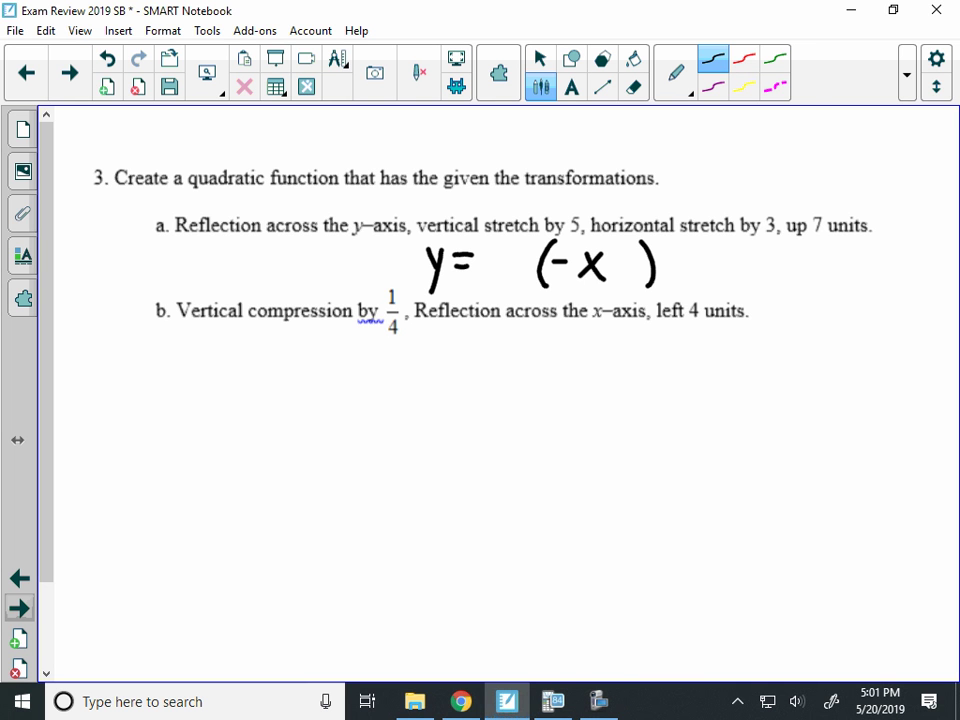
Underline "vertical stretch by" in pink and write a pink 5 in front of the parentheses in equation a
{"action": "left_click", "coordinate": [713, 87]}
{"action": "mouse_move", "coordinate": [416, 232]}
{"action": "left_mouse_down"}
{"action": "mouse_move", "coordinate": [563, 230]}
{"action": "mouse_move", "coordinate": [496, 262]}
{"action": "mouse_move", "coordinate": [492, 284]}
{"action": "left_mouse_up"}
{"action": "left_click", "coordinate": [517, 242]}
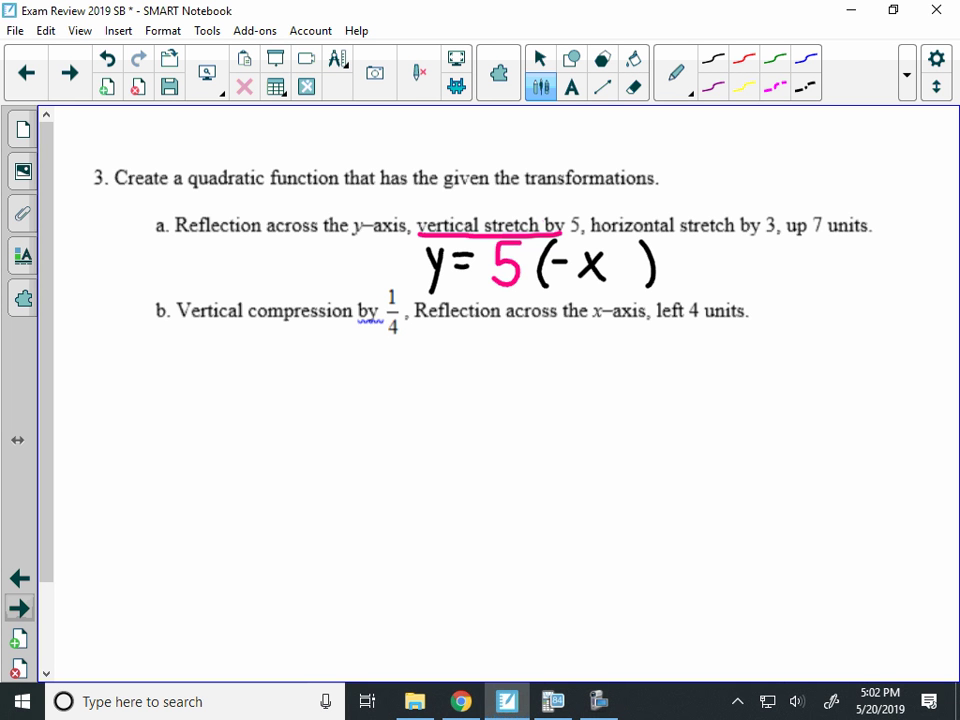
Erase the x inside the parentheses of equation a and underline "horizontal stretch by" in green
{"action": "left_click", "coordinate": [540, 58]}
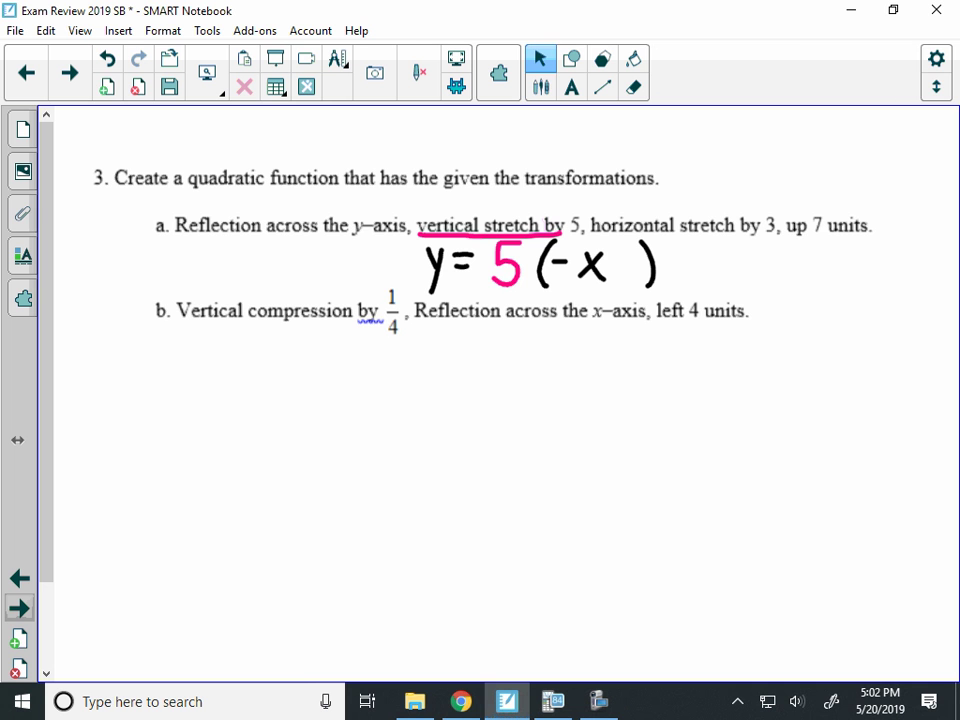
{"action": "left_click", "coordinate": [633, 87]}
{"action": "mouse_move", "coordinate": [585, 262]}
{"action": "left_mouse_down"}
{"action": "mouse_move", "coordinate": [596, 312]}
{"action": "mouse_move", "coordinate": [606, 272]}
{"action": "mouse_move", "coordinate": [595, 265]}
{"action": "mouse_move", "coordinate": [621, 237]}
{"action": "mouse_move", "coordinate": [765, 239]}
{"action": "left_mouse_up"}
{"action": "key", "text": "Escape"}
{"action": "left_click", "coordinate": [541, 87]}
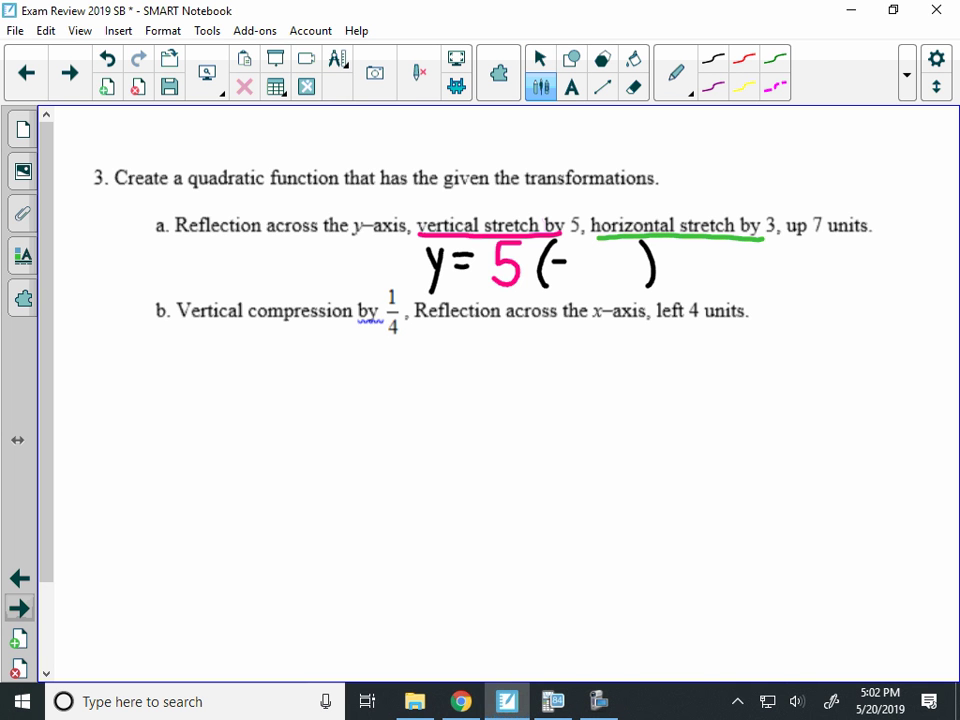
Write 1/3 in green above the horizontal stretch text and after the minus sign in equation a
{"action": "mouse_move", "coordinate": [703, 168]}
{"action": "left_mouse_down"}
{"action": "mouse_move", "coordinate": [713, 194]}
{"action": "mouse_move", "coordinate": [699, 214]}
{"action": "left_mouse_up"}
{"action": "mouse_move", "coordinate": [579, 248]}
{"action": "left_mouse_down"}
{"action": "mouse_move", "coordinate": [578, 268]}
{"action": "mouse_move", "coordinate": [590, 271]}
{"action": "mouse_move", "coordinate": [572, 297]}
{"action": "left_mouse_up"}
{"action": "left_click", "coordinate": [540, 58]}
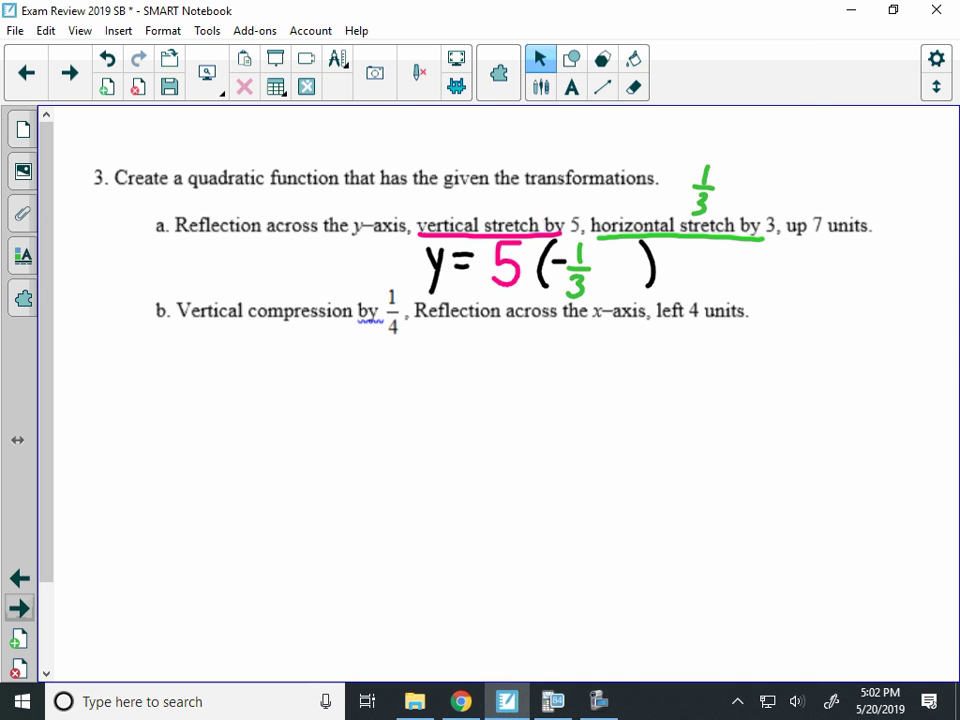
Complete equation a with a black x after the 1/3, a black exponent 2 and a purple +7
{"action": "left_click", "coordinate": [540, 87]}
{"action": "mouse_move", "coordinate": [601, 256]}
{"action": "left_mouse_down"}
{"action": "mouse_move", "coordinate": [623, 284]}
{"action": "mouse_move", "coordinate": [598, 286]}
{"action": "left_mouse_up"}
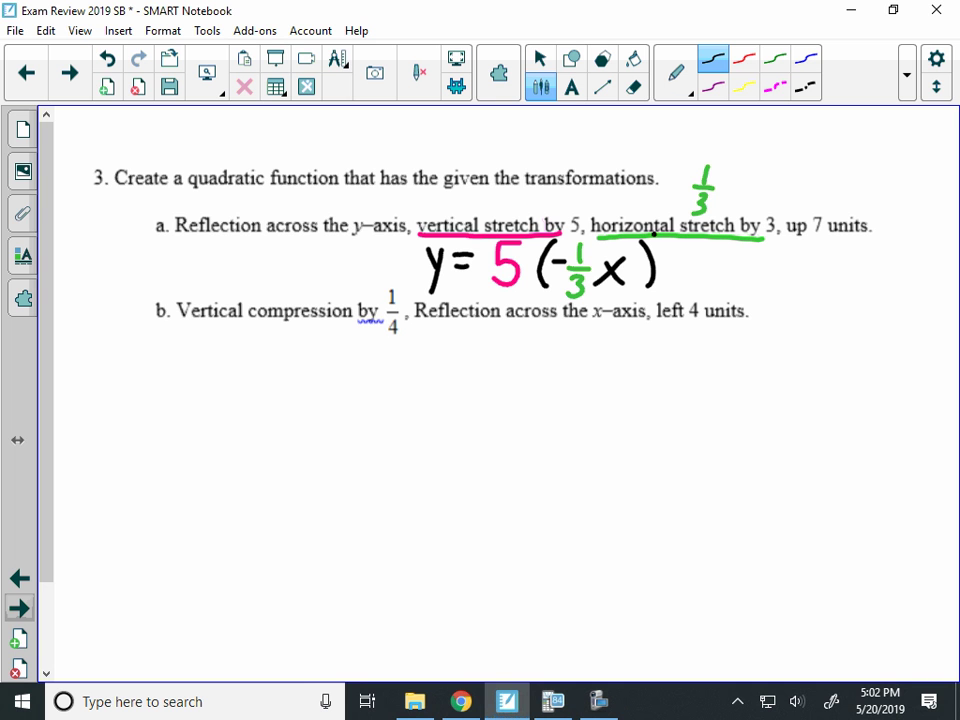
{"action": "left_click_drag", "start_coordinate": [655, 233], "coordinate": [671, 243]}
{"action": "left_click_drag", "start_coordinate": [692, 257], "coordinate": [694, 277]}
{"action": "mouse_move", "coordinate": [683, 267]}
{"action": "left_mouse_down"}
{"action": "mouse_move", "coordinate": [704, 265]}
{"action": "mouse_move", "coordinate": [722, 283]}
{"action": "left_mouse_up"}
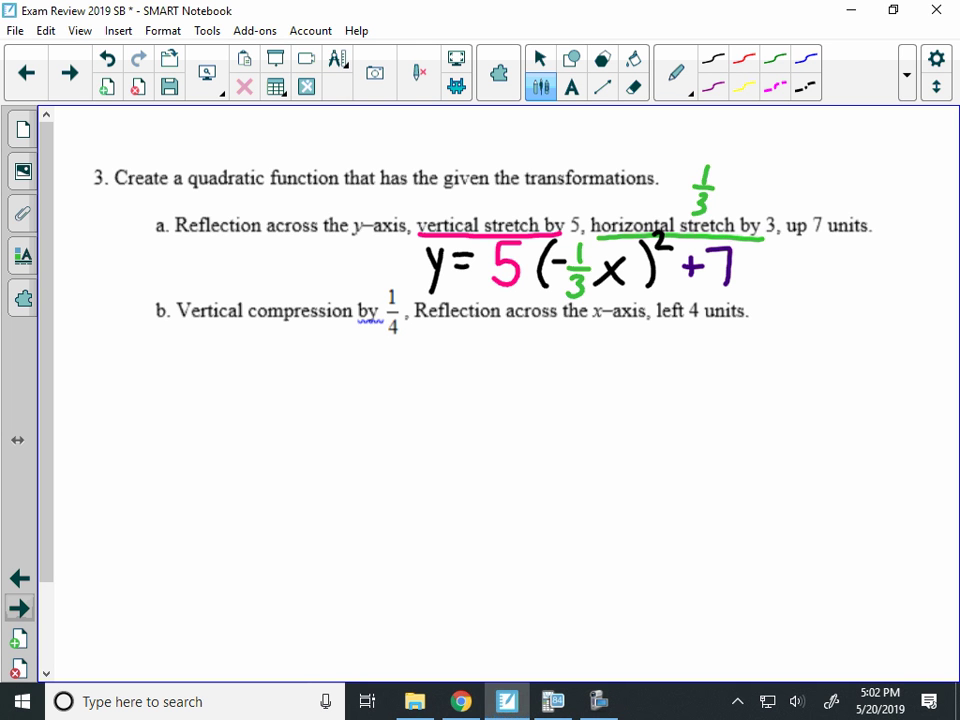
Underline "compression by" in part b in black and write y = 1/4 below it, leaving a gap before the fraction
{"action": "left_click", "coordinate": [540, 58]}
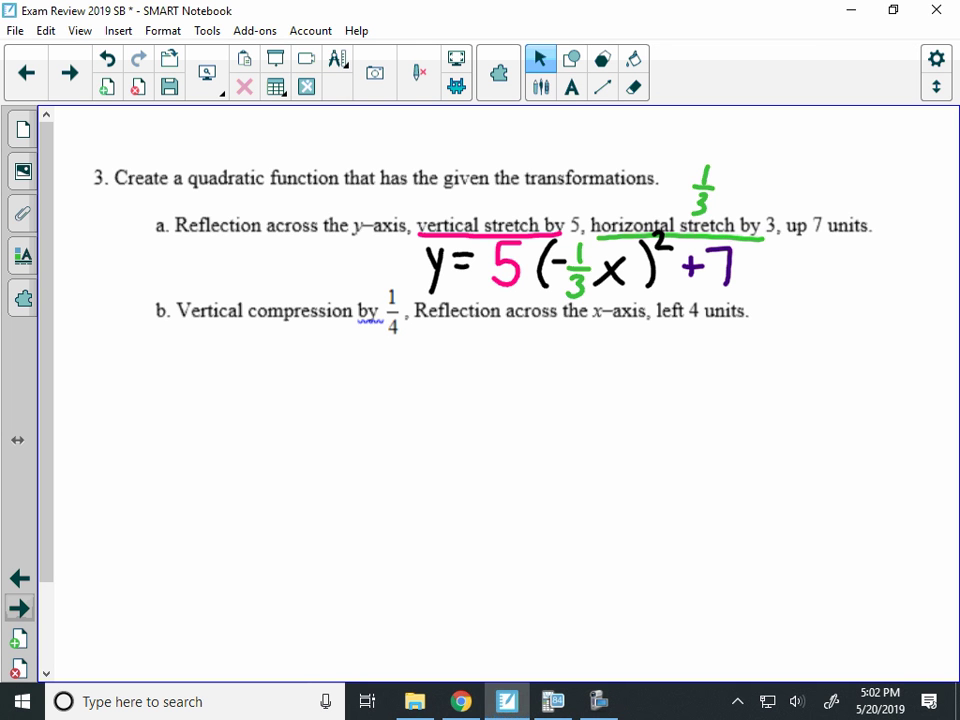
{"action": "left_click", "coordinate": [540, 86]}
{"action": "left_click_drag", "start_coordinate": [240, 332], "coordinate": [381, 333]}
{"action": "mouse_move", "coordinate": [331, 405]}
{"action": "left_mouse_down"}
{"action": "mouse_move", "coordinate": [345, 426]}
{"action": "mouse_move", "coordinate": [343, 452]}
{"action": "left_mouse_up"}
{"action": "mouse_move", "coordinate": [361, 410]}
{"action": "left_mouse_down"}
{"action": "mouse_move", "coordinate": [381, 409]}
{"action": "mouse_move", "coordinate": [381, 420]}
{"action": "left_mouse_up"}
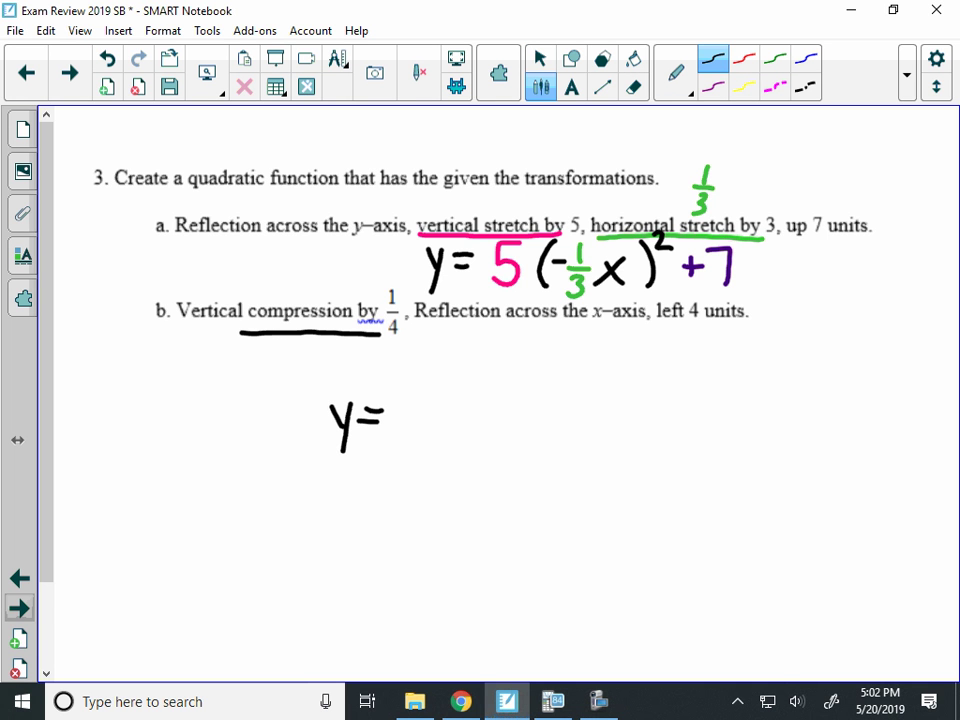
{"action": "left_click_drag", "start_coordinate": [440, 376], "coordinate": [441, 410]}
{"action": "mouse_move", "coordinate": [425, 410]}
{"action": "left_mouse_down"}
{"action": "mouse_move", "coordinate": [457, 410]}
{"action": "mouse_move", "coordinate": [430, 438]}
{"action": "mouse_move", "coordinate": [448, 437]}
{"action": "left_mouse_up"}
{"action": "left_click_drag", "start_coordinate": [442, 418], "coordinate": [441, 453]}
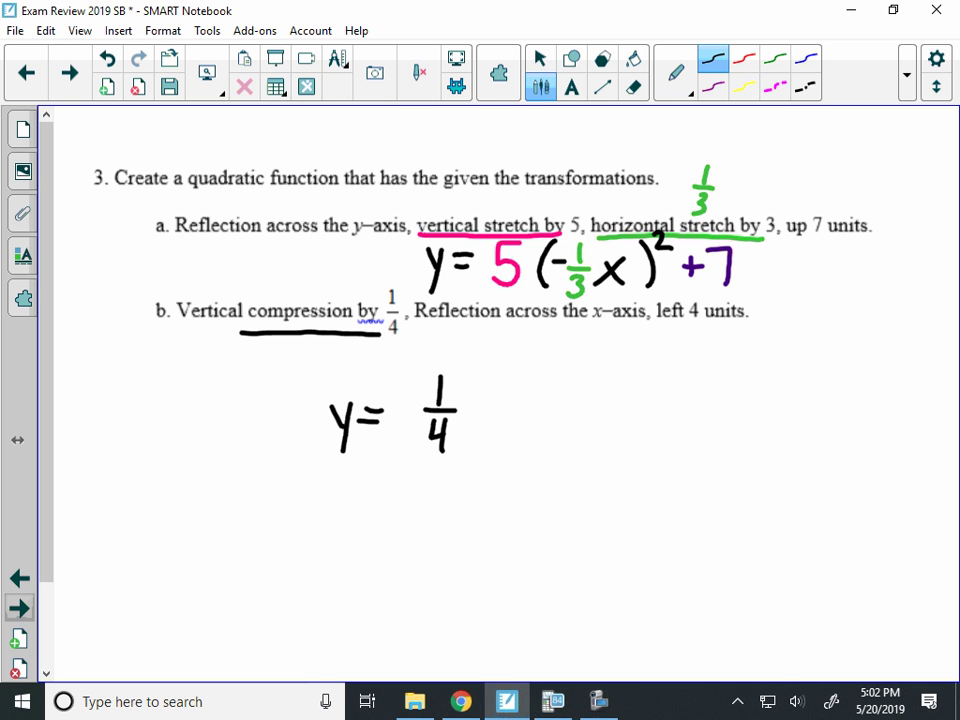
Underline "x-axis" in part b in pink and write a pink minus sign in front of the 1/4
{"action": "left_click", "coordinate": [713, 86]}
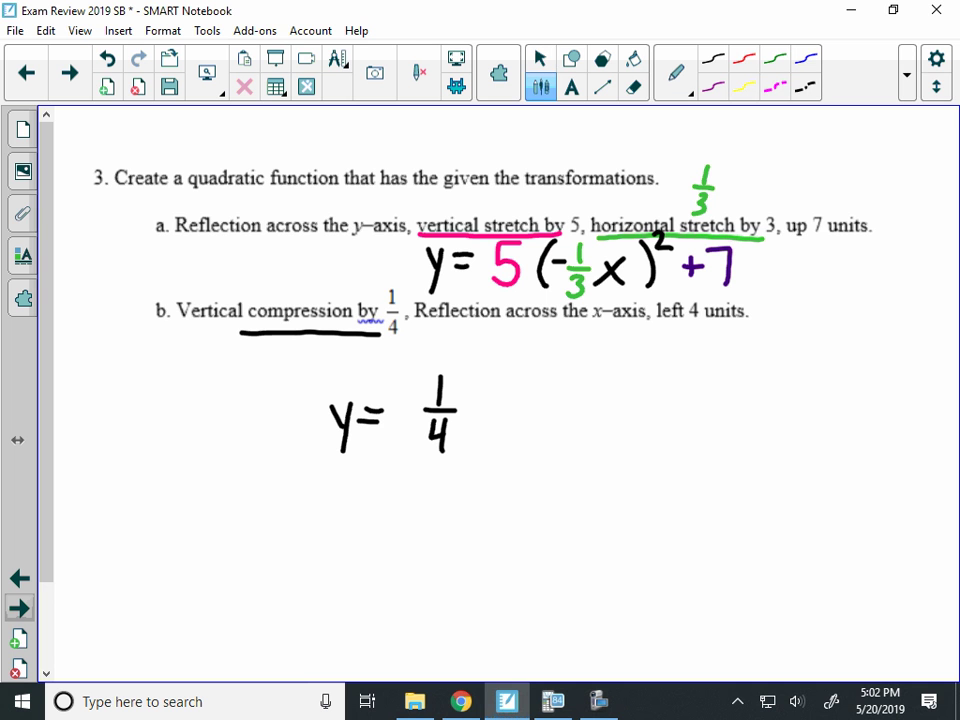
{"action": "left_click_drag", "start_coordinate": [572, 325], "coordinate": [638, 327]}
{"action": "left_click_drag", "start_coordinate": [398, 415], "coordinate": [414, 414]}
Write (x + 4)² in green after the -1/4 to finish equation b
{"action": "left_click", "coordinate": [540, 58]}
{"action": "left_click_drag", "start_coordinate": [480, 388], "coordinate": [473, 450]}
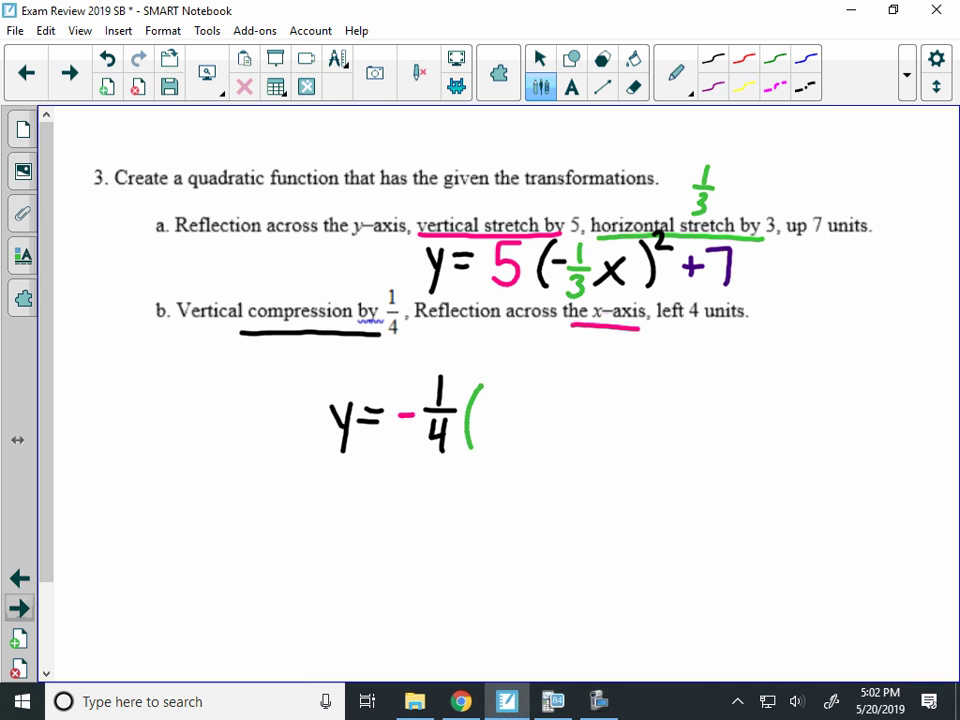
{"action": "left_click_drag", "start_coordinate": [598, 389], "coordinate": [600, 446]}
{"action": "mouse_move", "coordinate": [488, 405]}
{"action": "left_mouse_down"}
{"action": "mouse_move", "coordinate": [506, 440]}
{"action": "mouse_move", "coordinate": [488, 440]}
{"action": "left_mouse_up"}
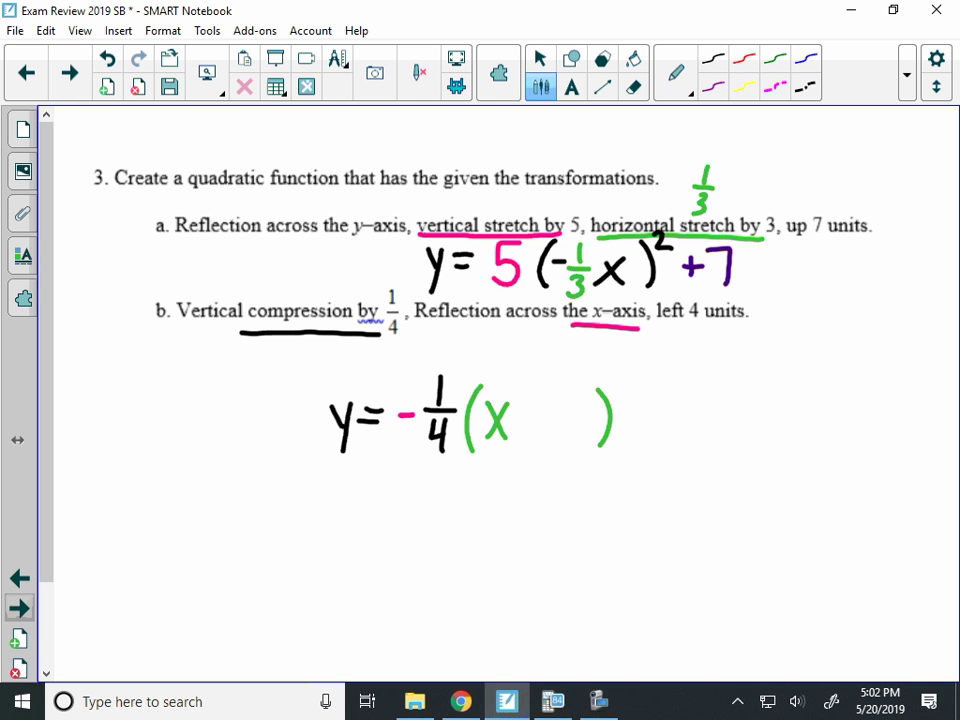
{"action": "left_click_drag", "start_coordinate": [530, 404], "coordinate": [529, 429]}
{"action": "left_click_drag", "start_coordinate": [519, 416], "coordinate": [543, 415]}
{"action": "left_click_drag", "start_coordinate": [560, 400], "coordinate": [572, 417]}
{"action": "left_click_drag", "start_coordinate": [571, 398], "coordinate": [568, 443]}
{"action": "left_click_drag", "start_coordinate": [612, 363], "coordinate": [630, 381]}
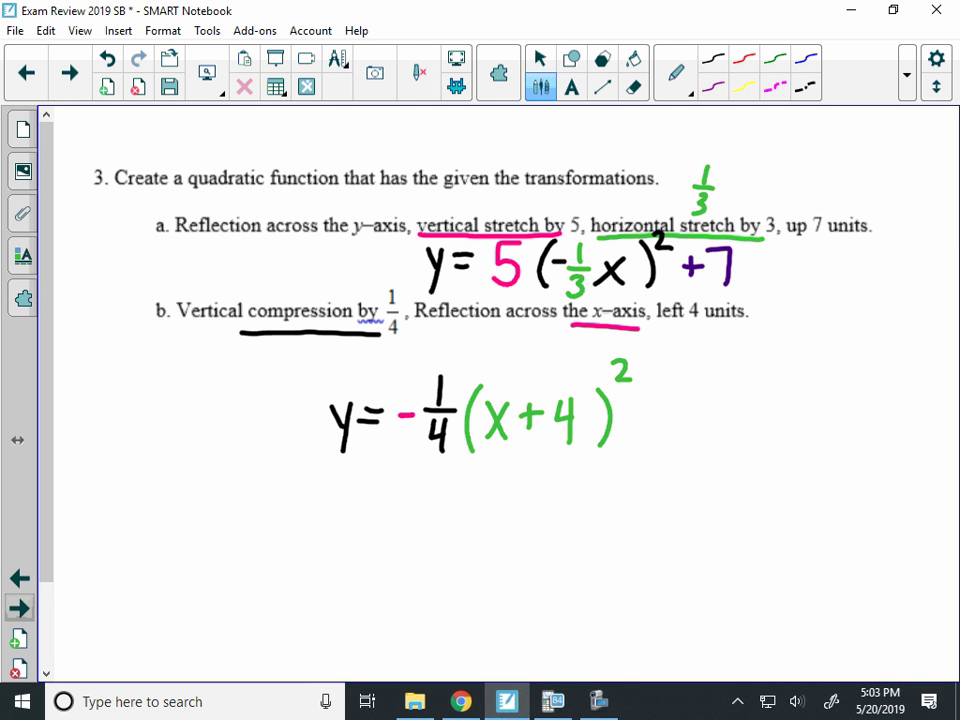
{"action": "left_click", "coordinate": [540, 58]}
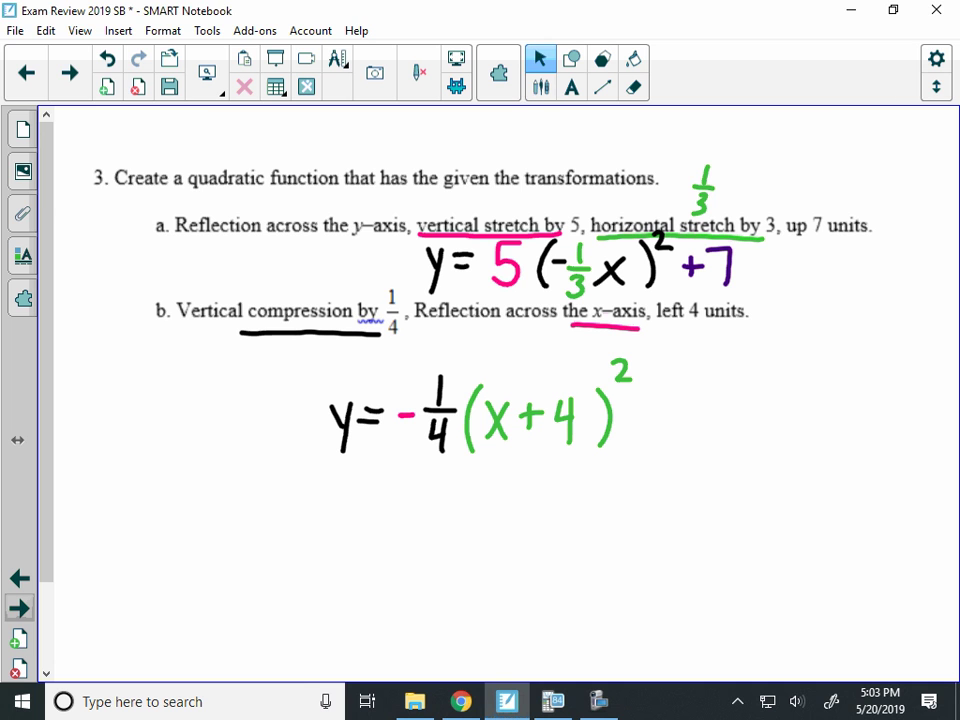
{"action": "left_click", "coordinate": [599, 701]}
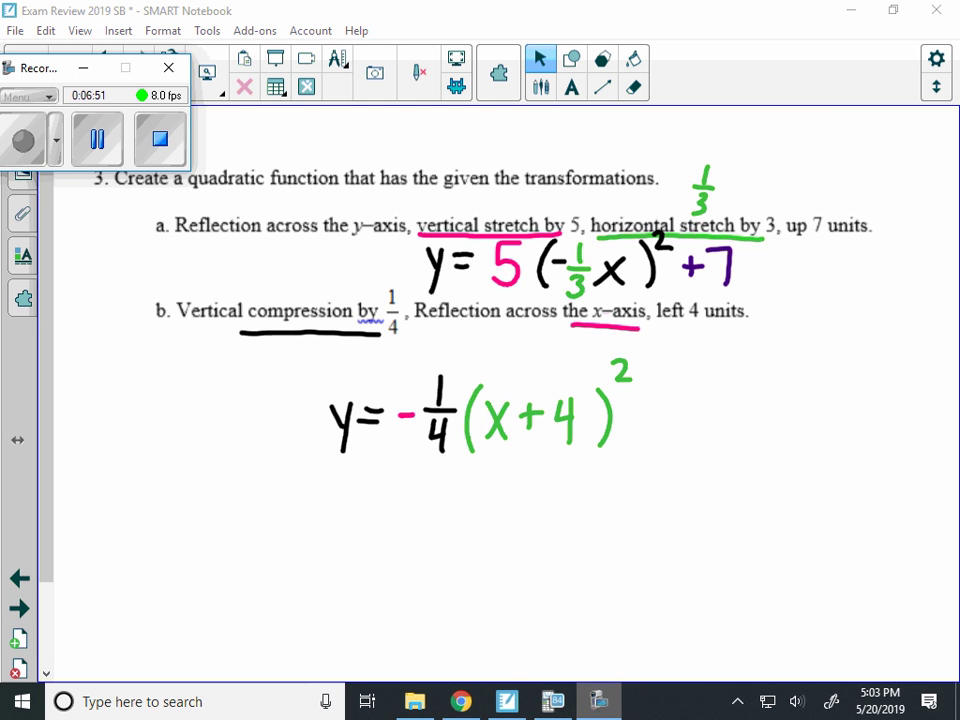